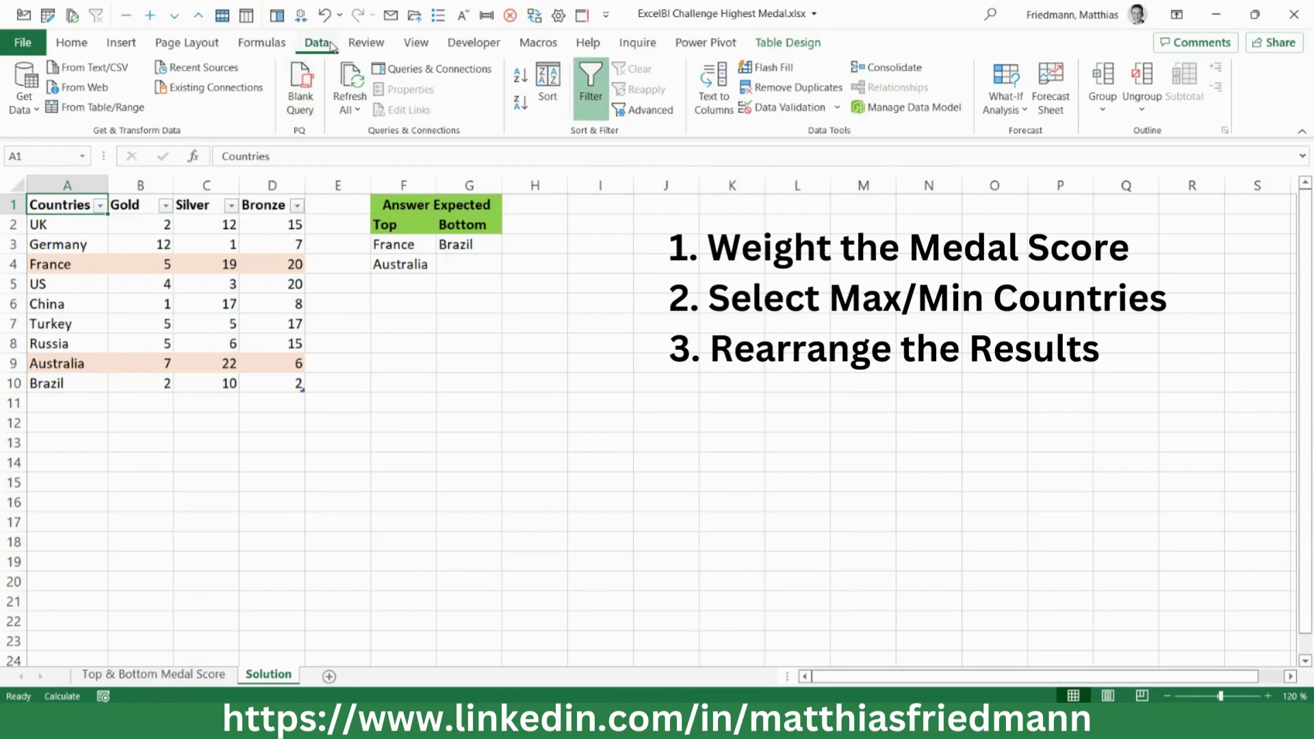
Load the medal table into Power Query and define a Weighted column as 4*[Gold]+2*[Silver]+[Bronze].
click(118, 108)
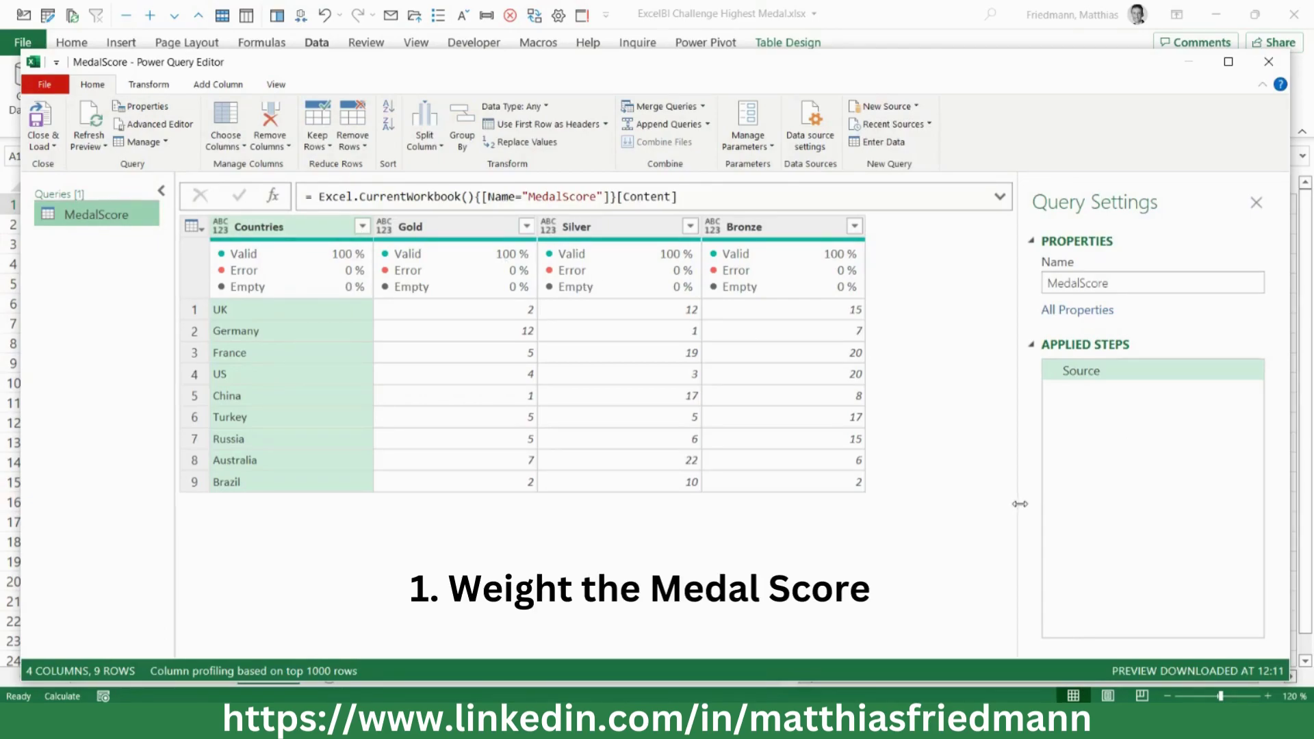
drag(1020, 502, 1086, 502)
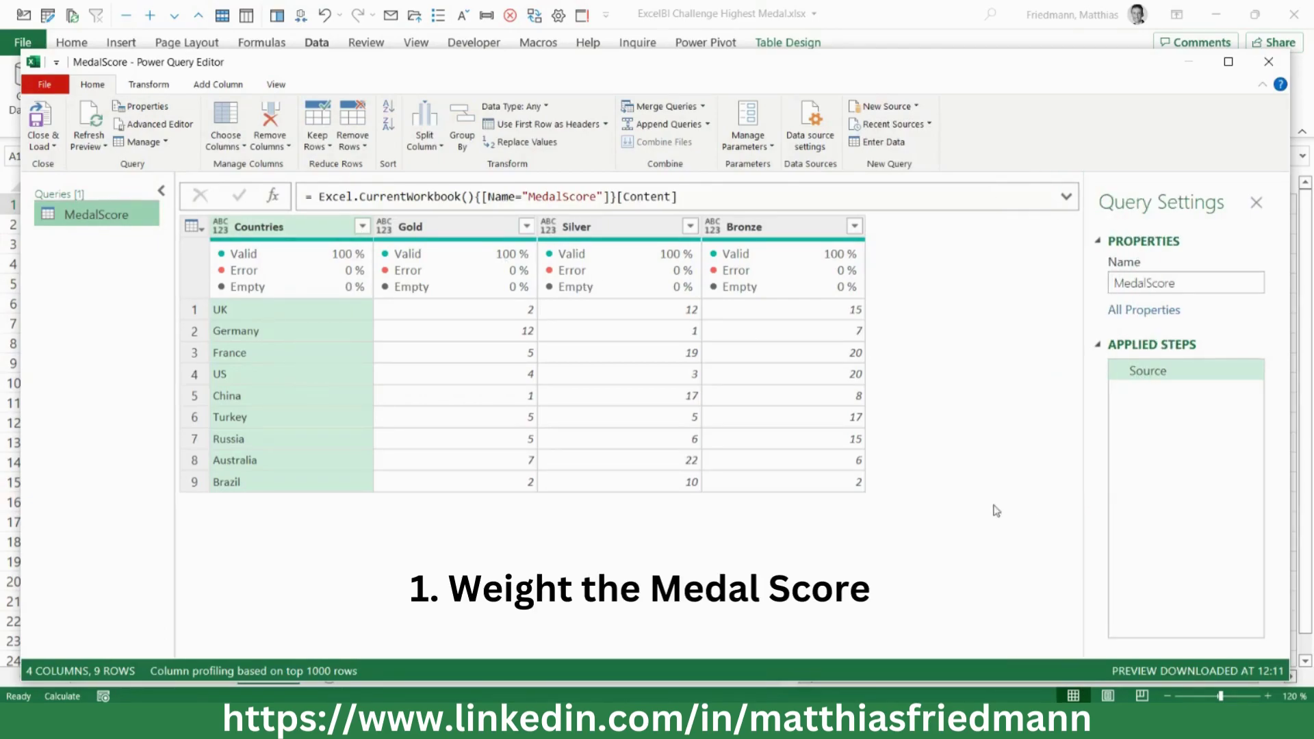
click(235, 86)
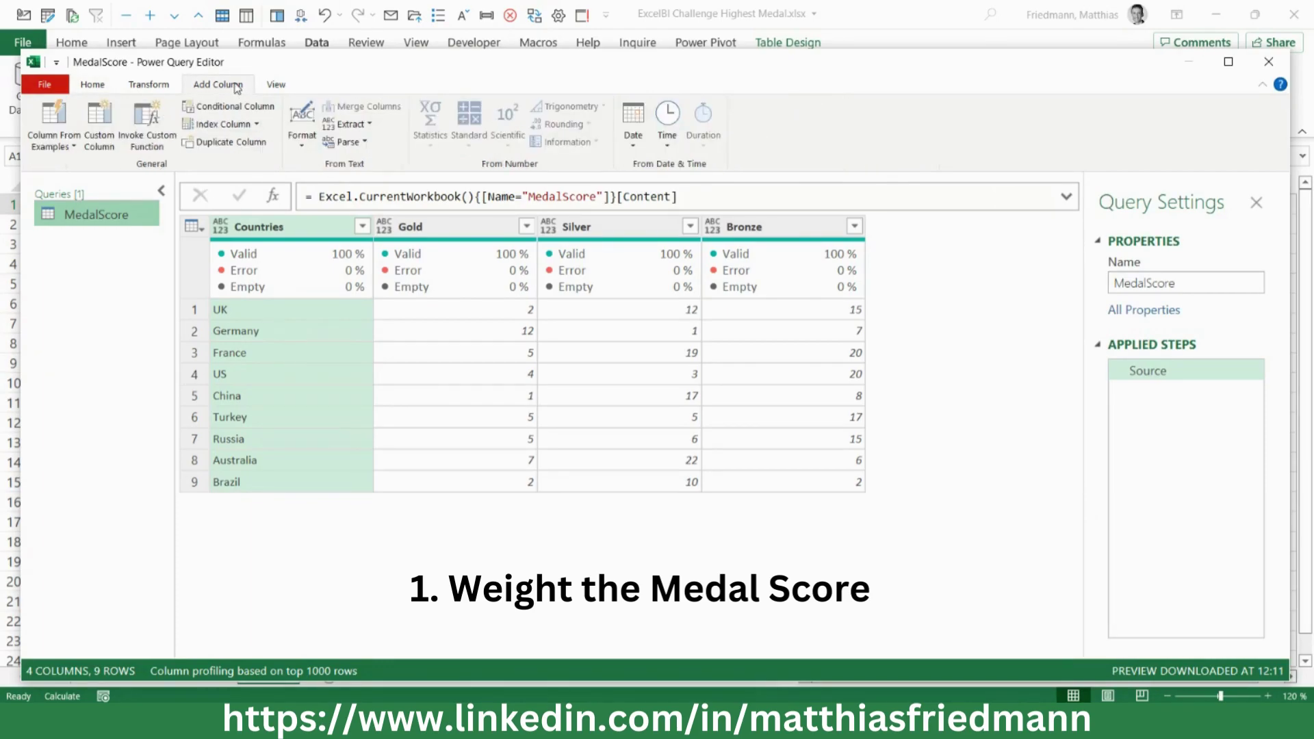
click(99, 128)
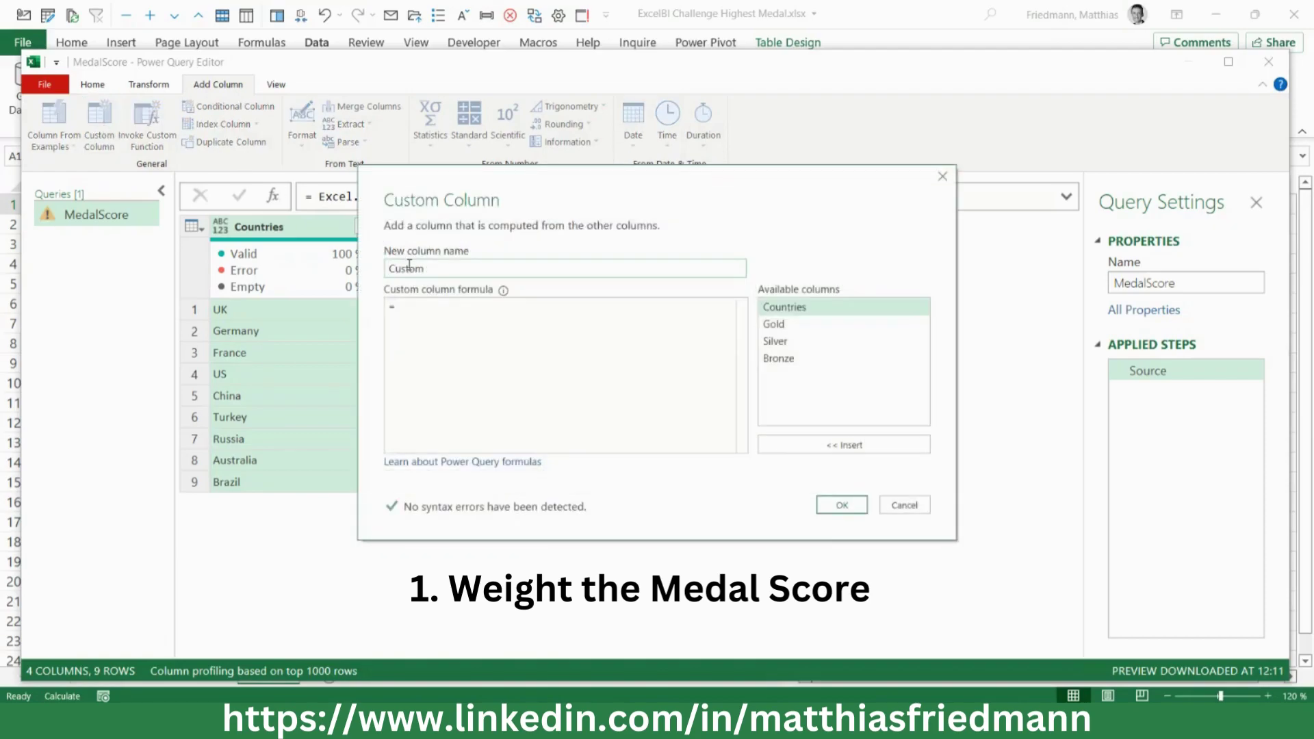
double_click(409, 264)
text(W)
text(eighted)
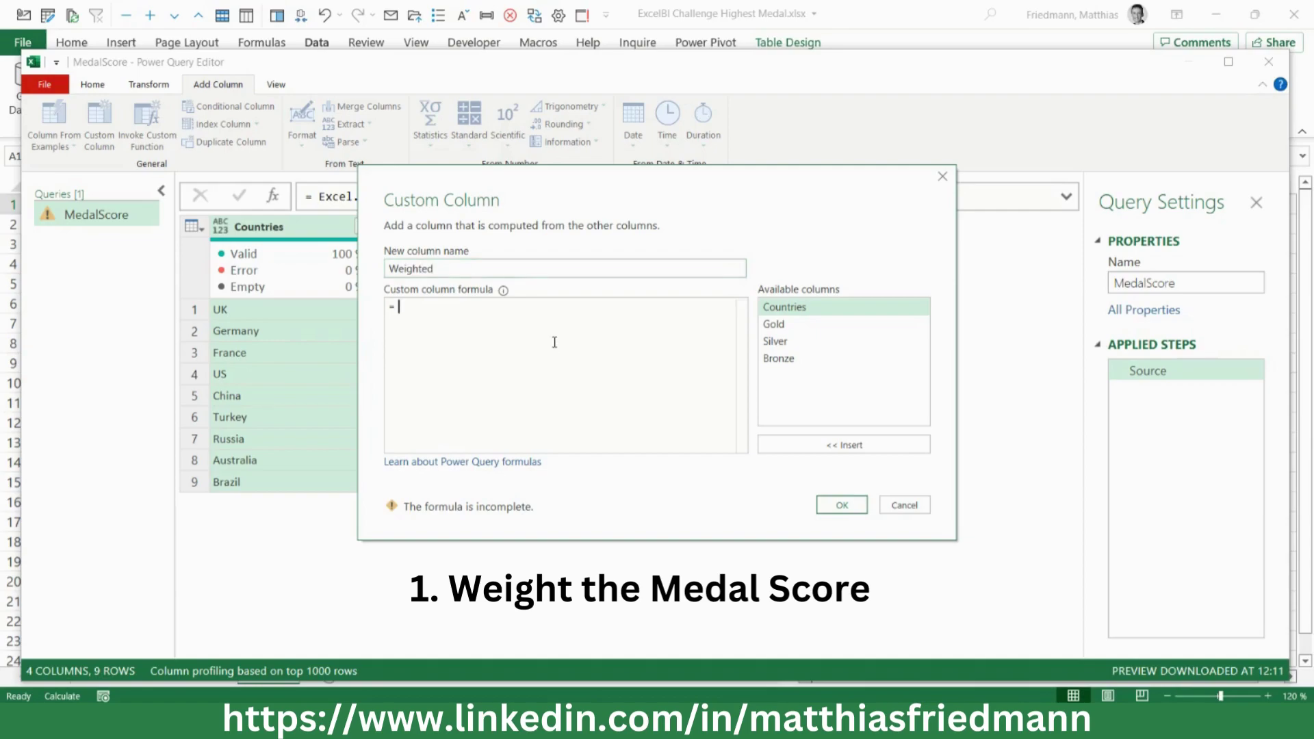
text(4)
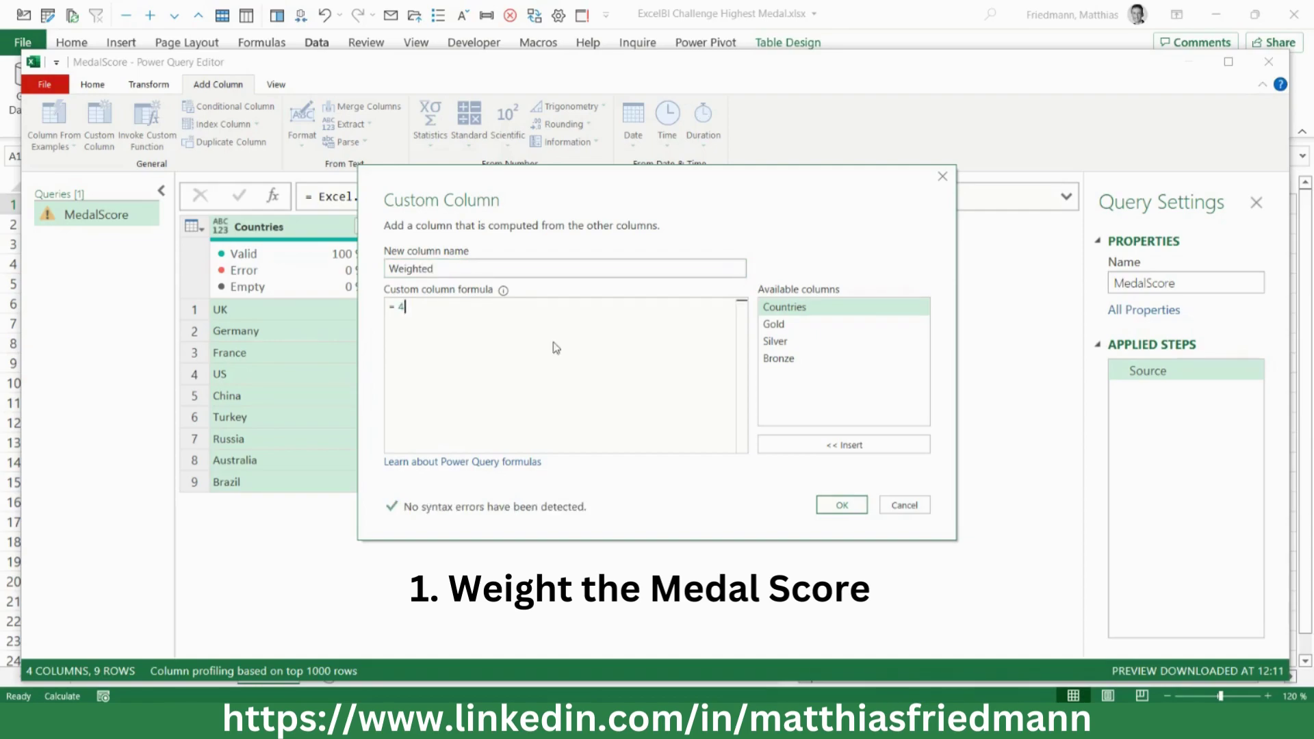
text(*)
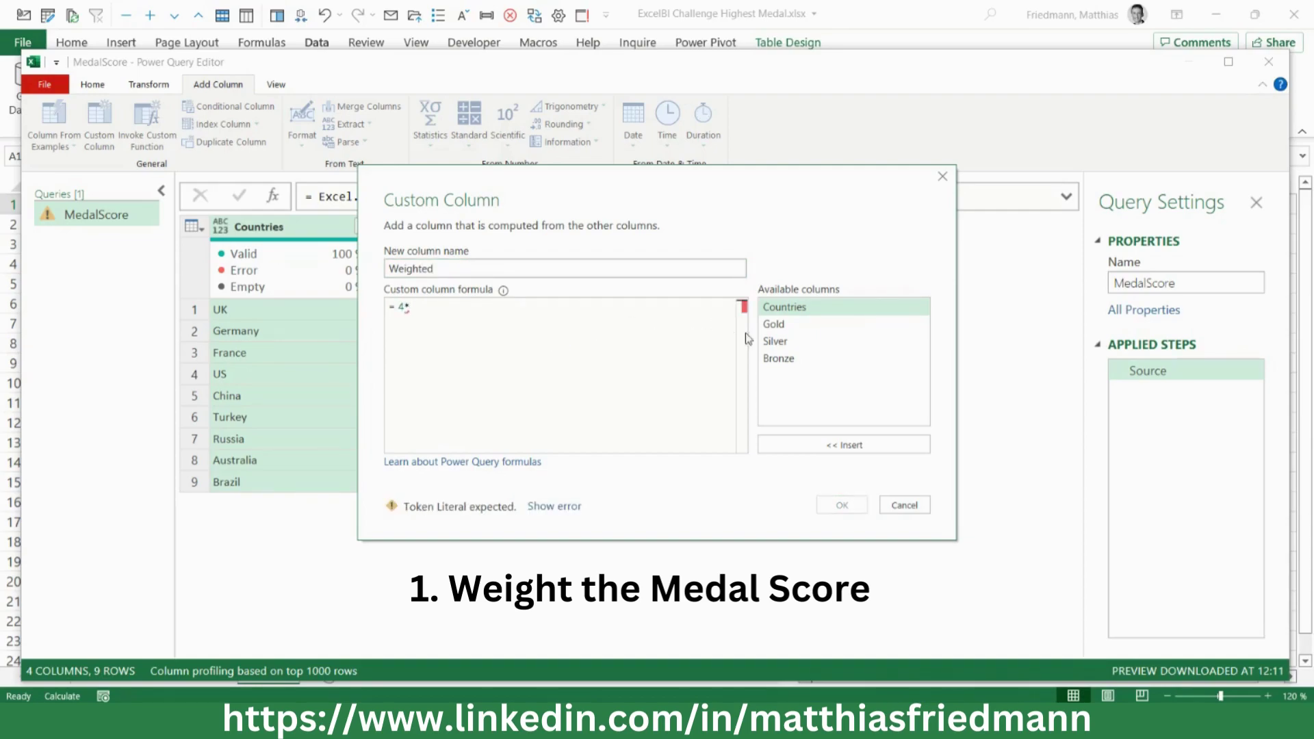
double_click(777, 325)
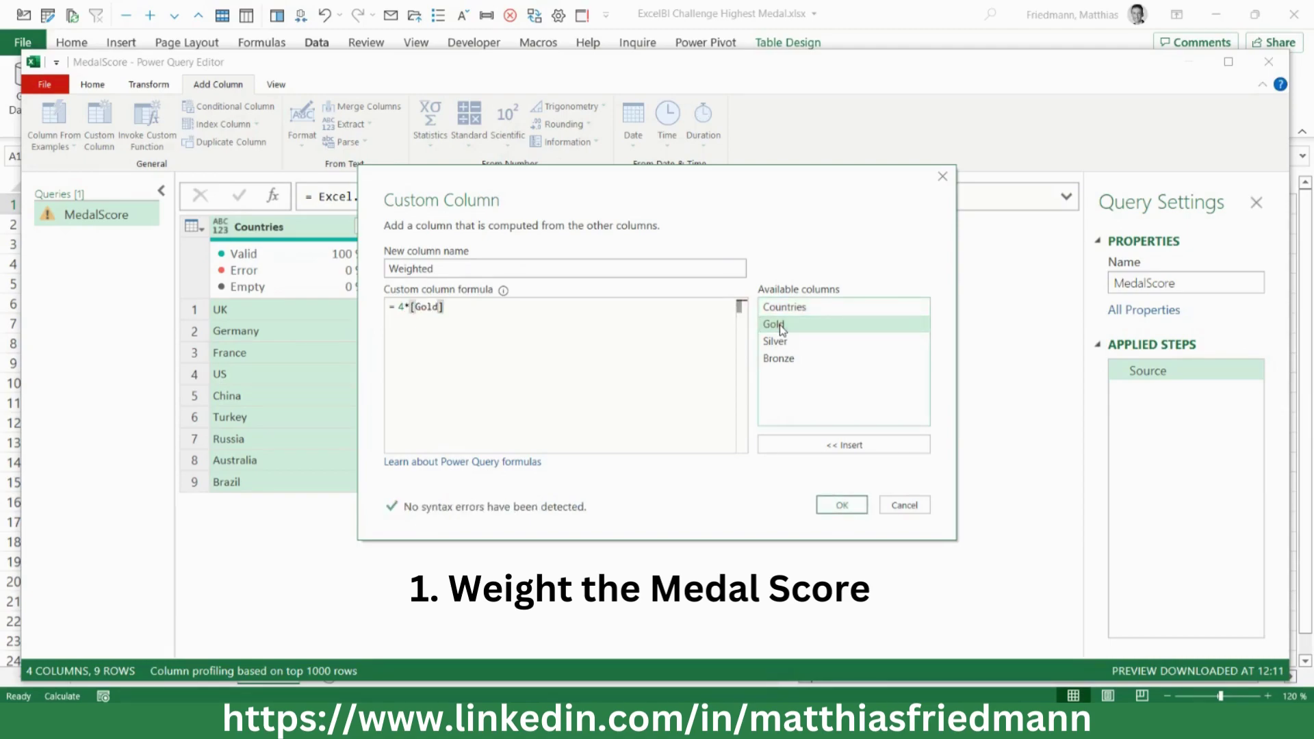
text(+)
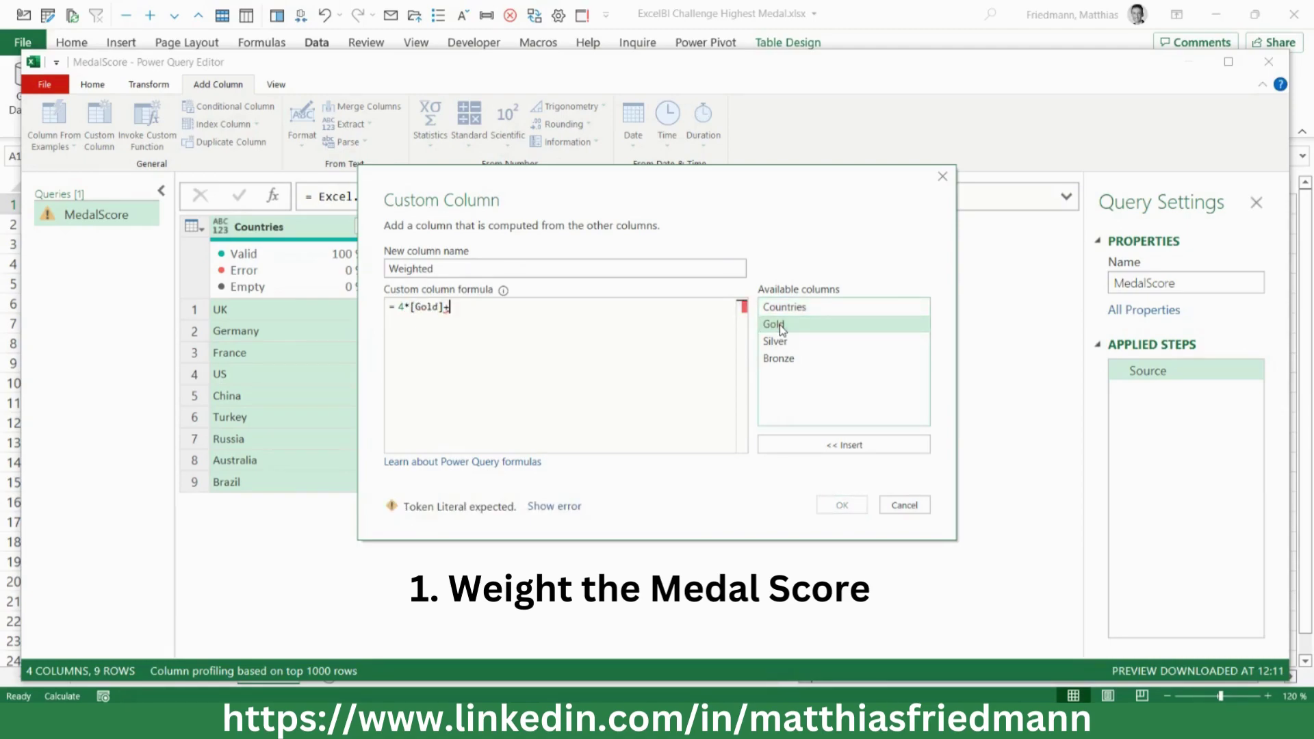
text(2*)
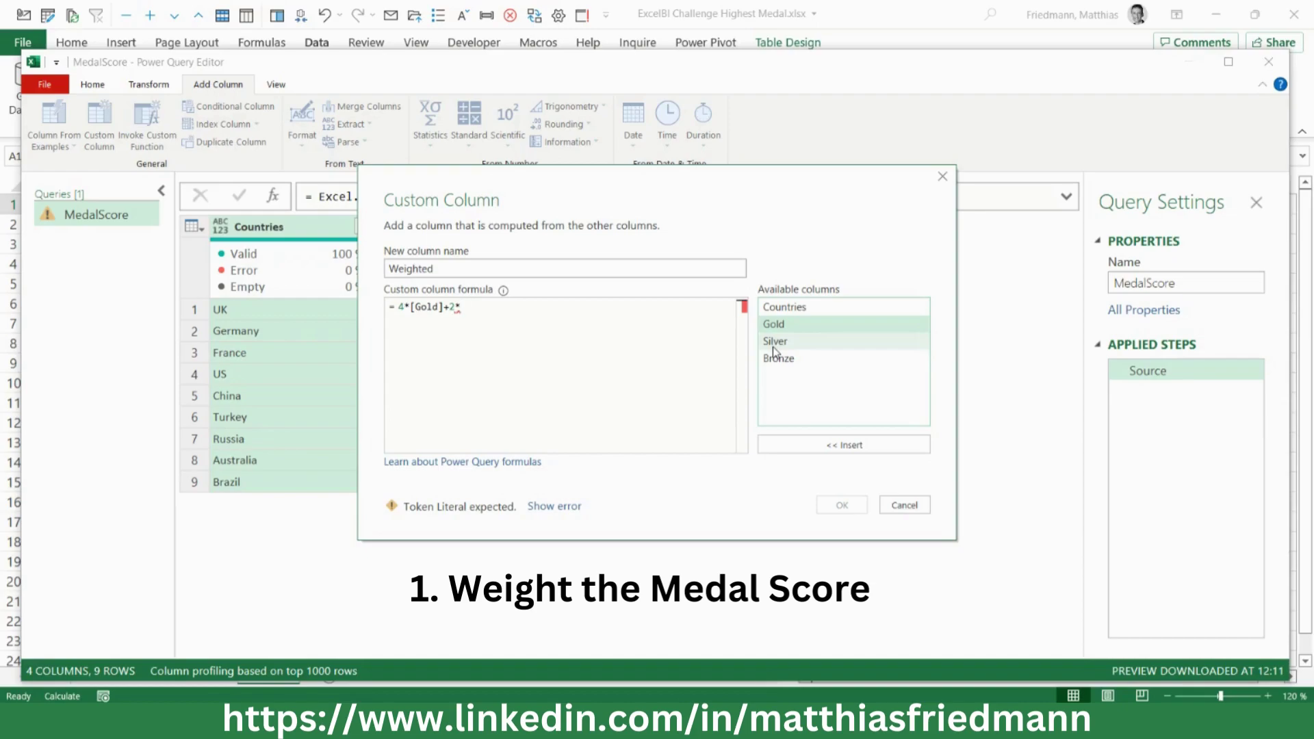
double_click(776, 342)
text(+)
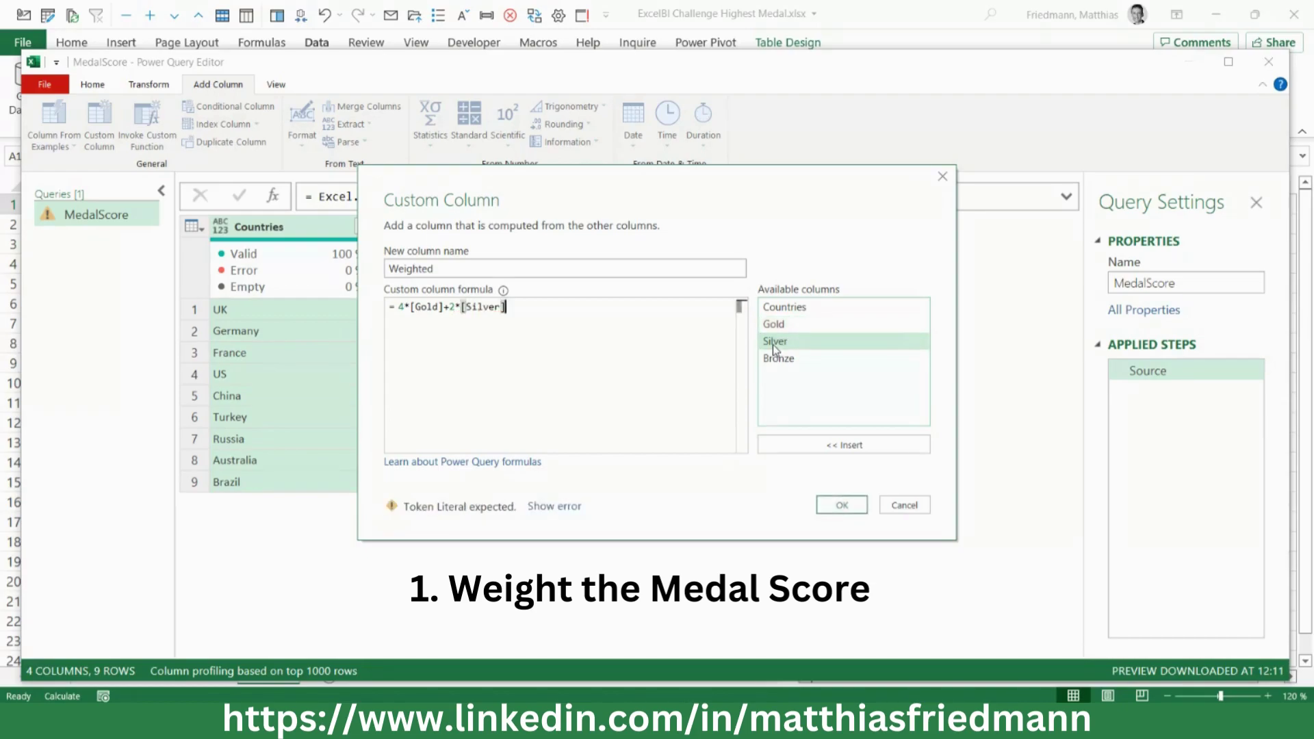
double_click(783, 361)
text(+[Bronze)
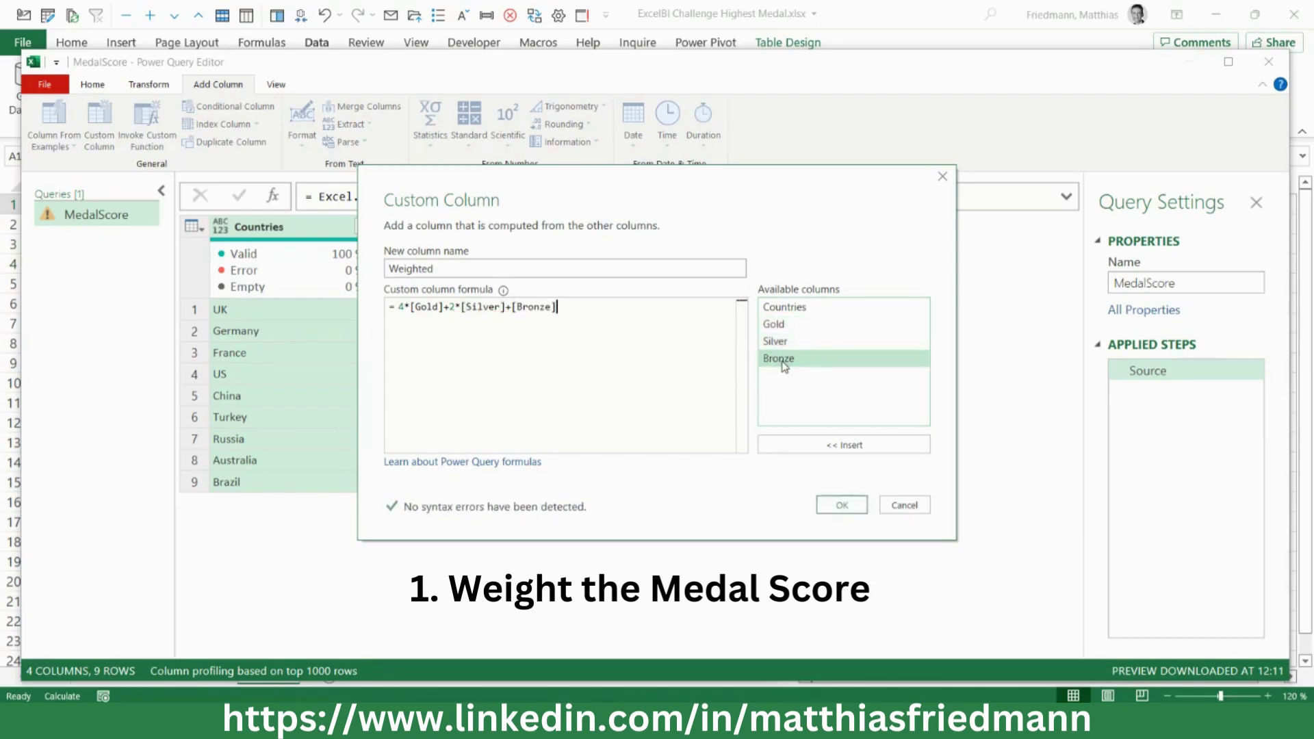
Add the Weighted column, checking France and Australia score 78, Brazil 30, and review its filter values.
click(839, 505)
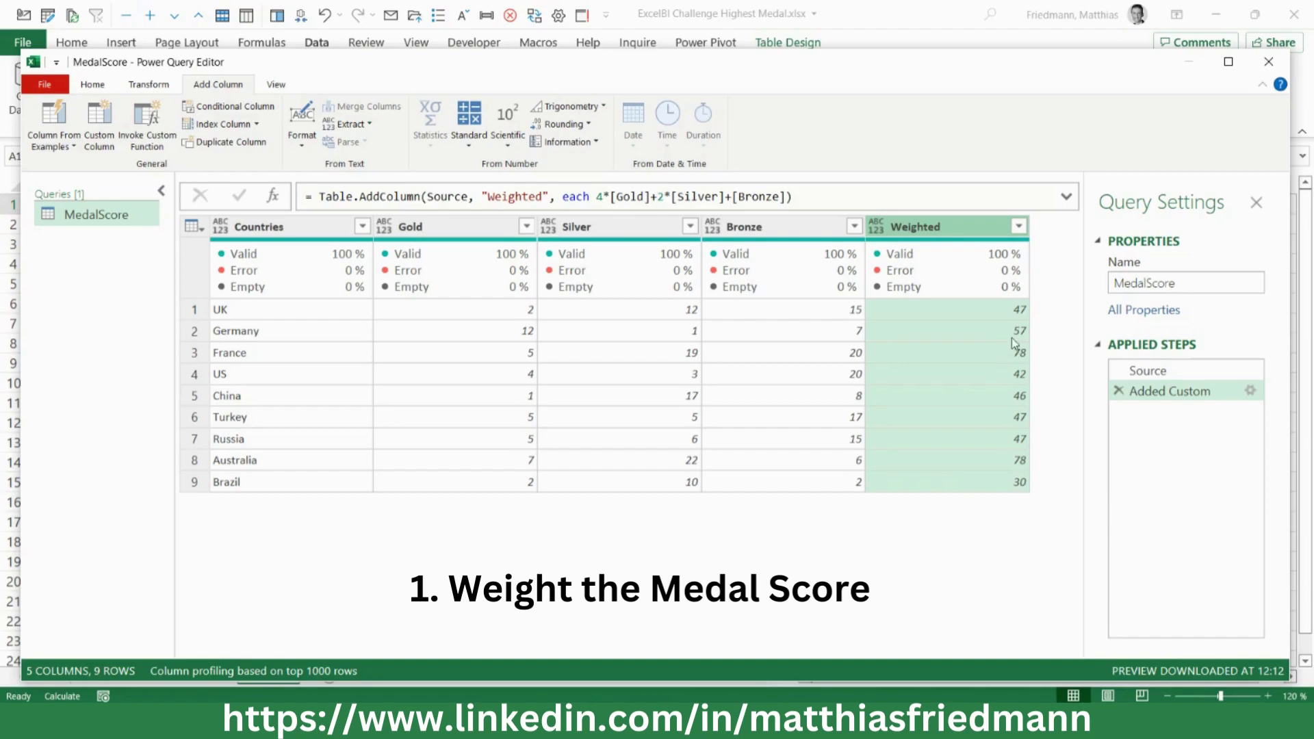
click(991, 353)
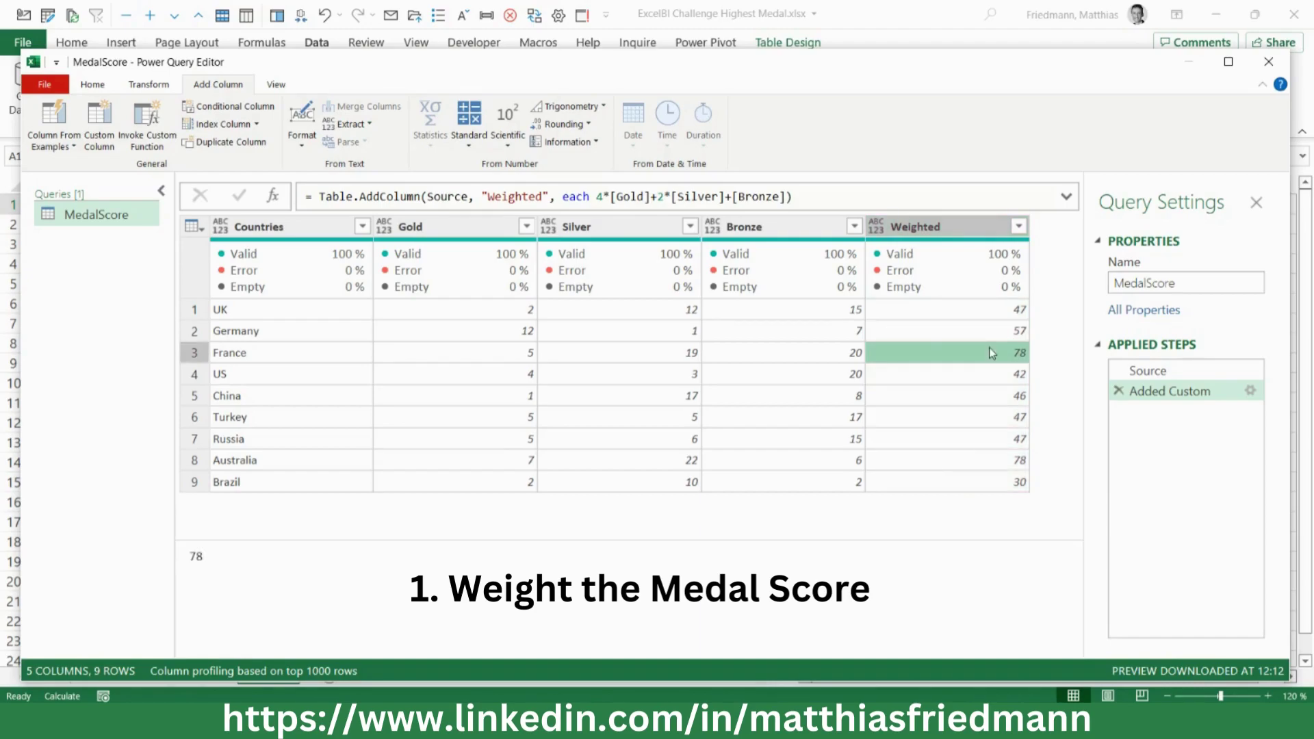
click(964, 462)
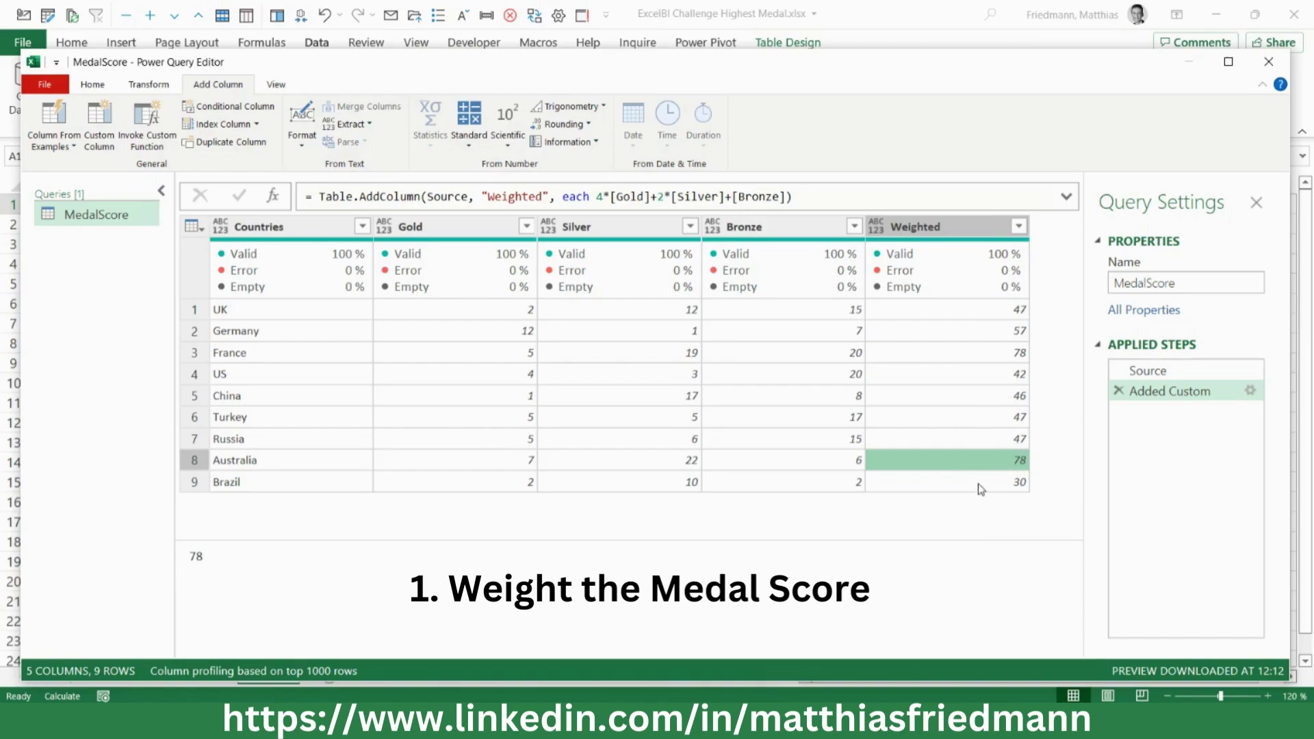
click(979, 490)
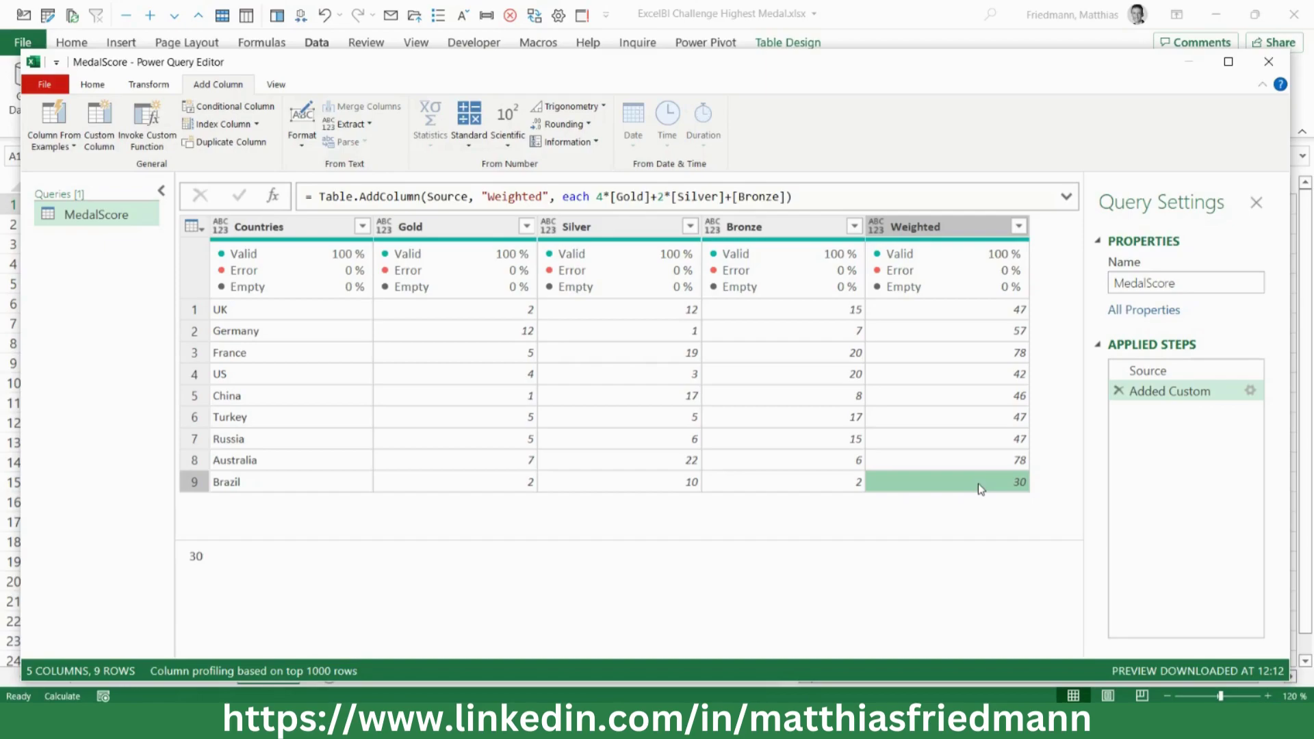
click(1019, 231)
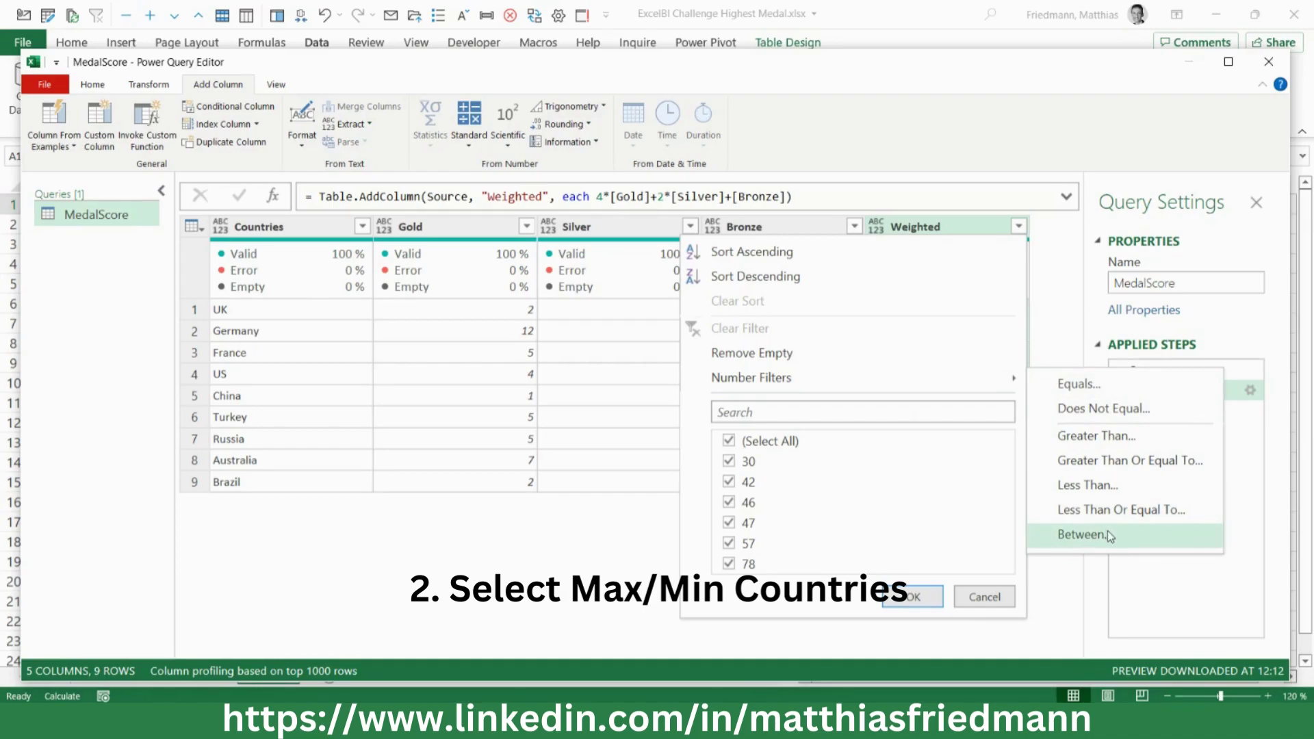
click(1004, 598)
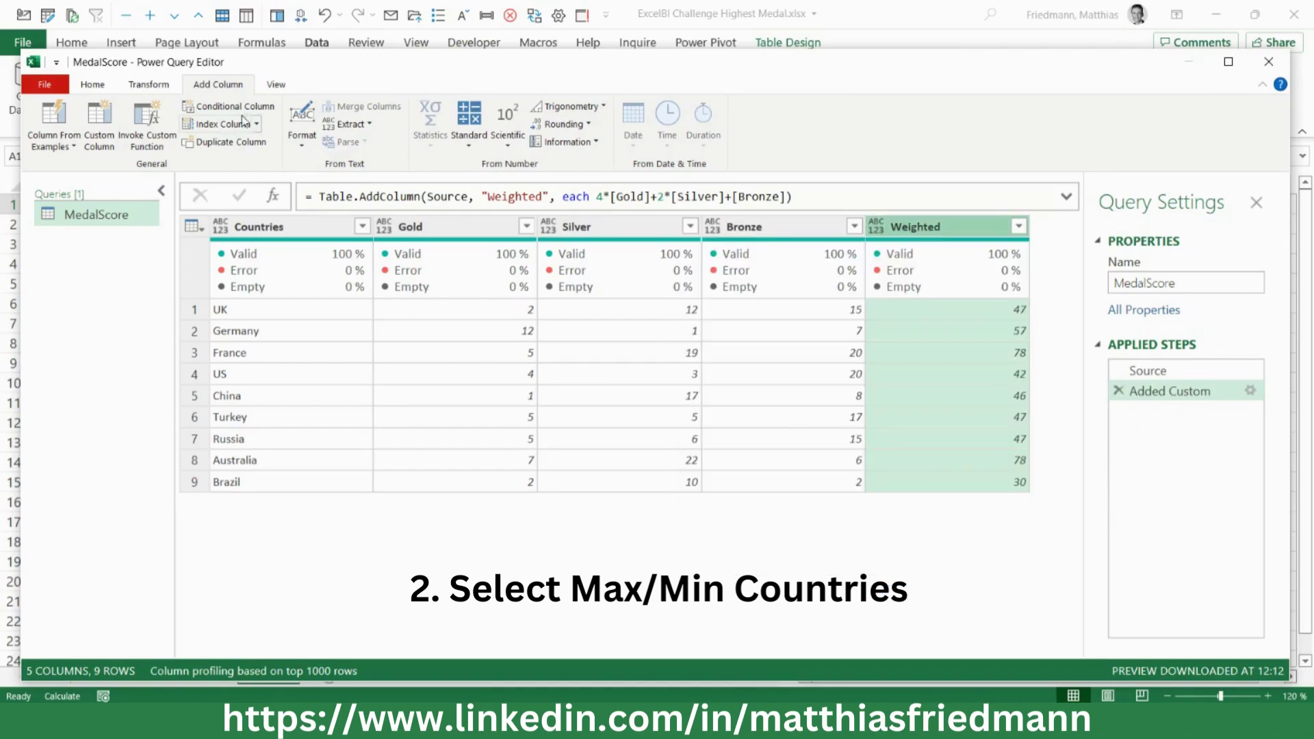
click(148, 84)
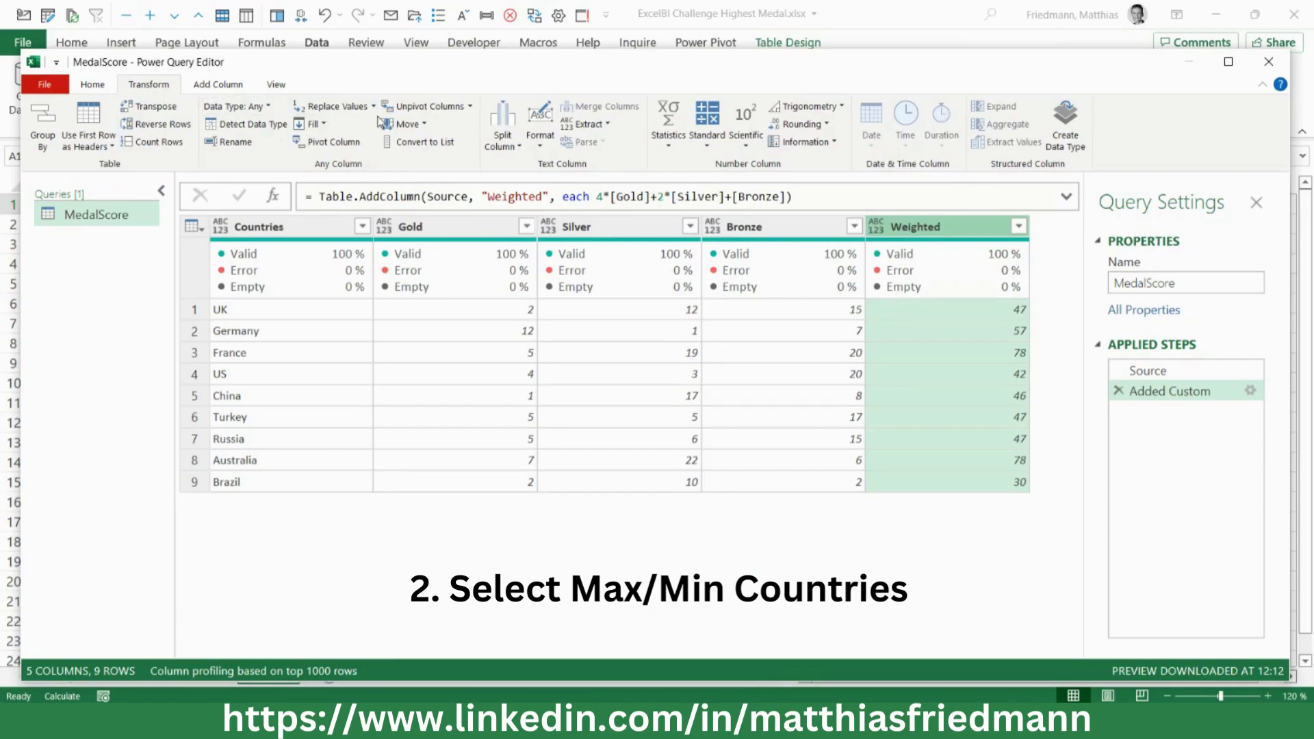
click(669, 144)
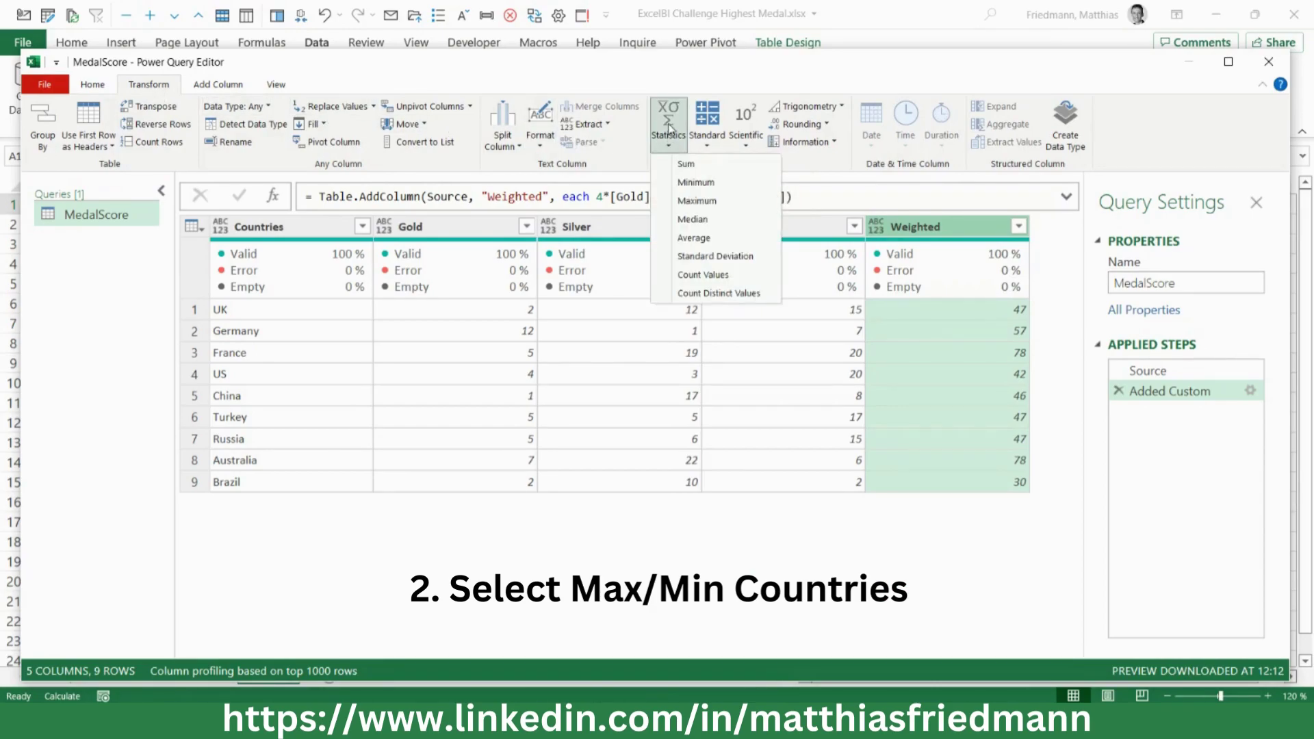
click(704, 203)
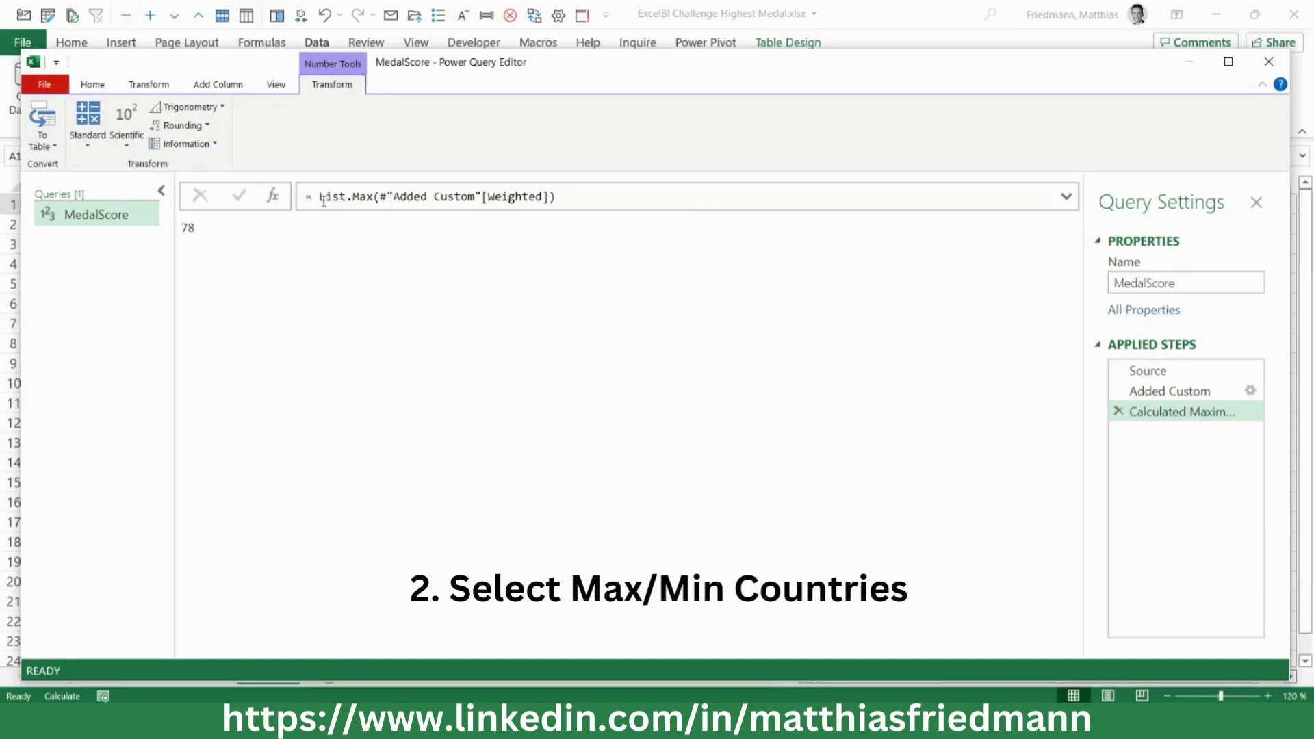
drag(319, 196, 579, 190)
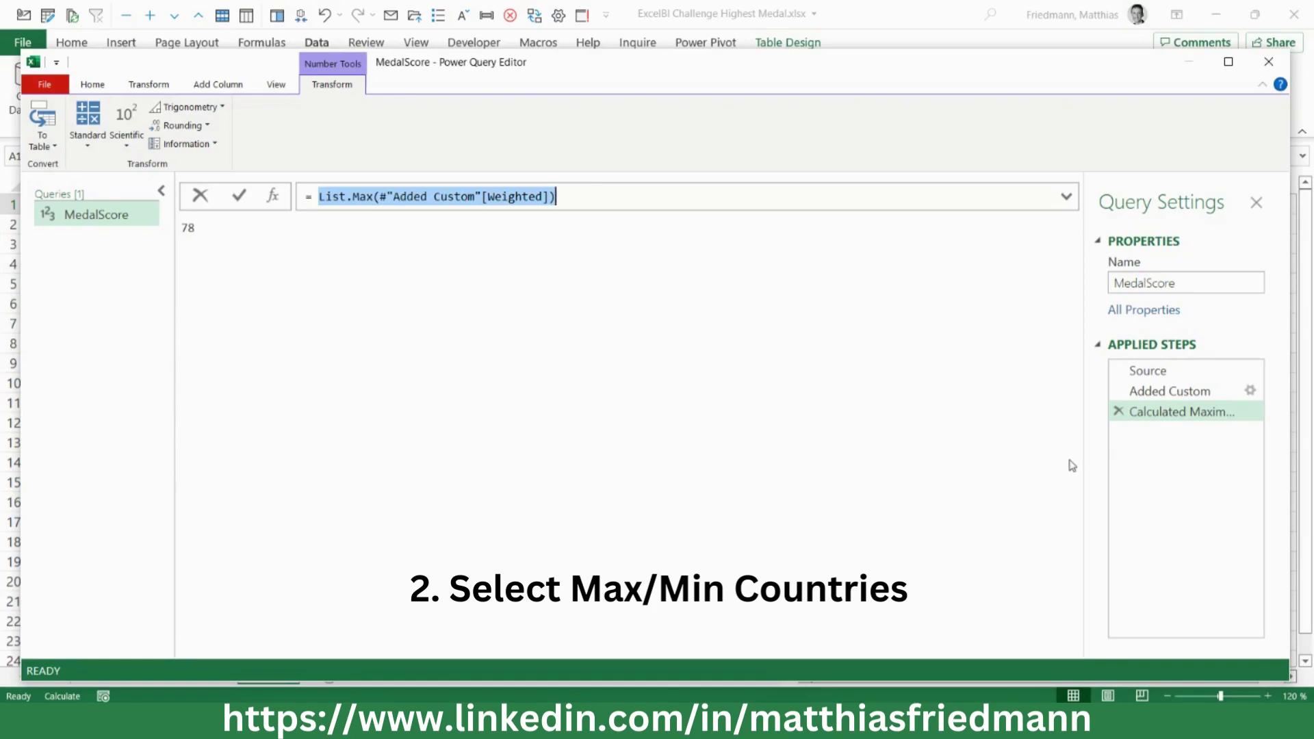
click(1121, 415)
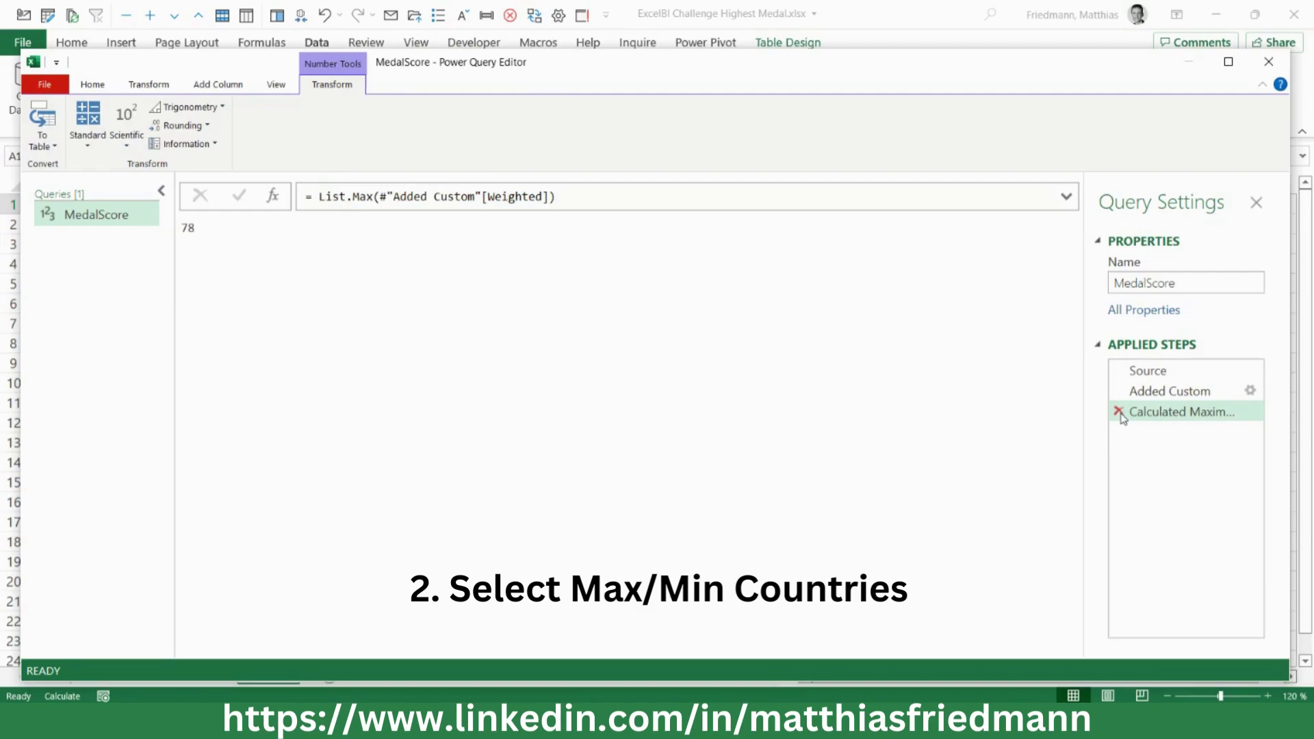
click(1120, 412)
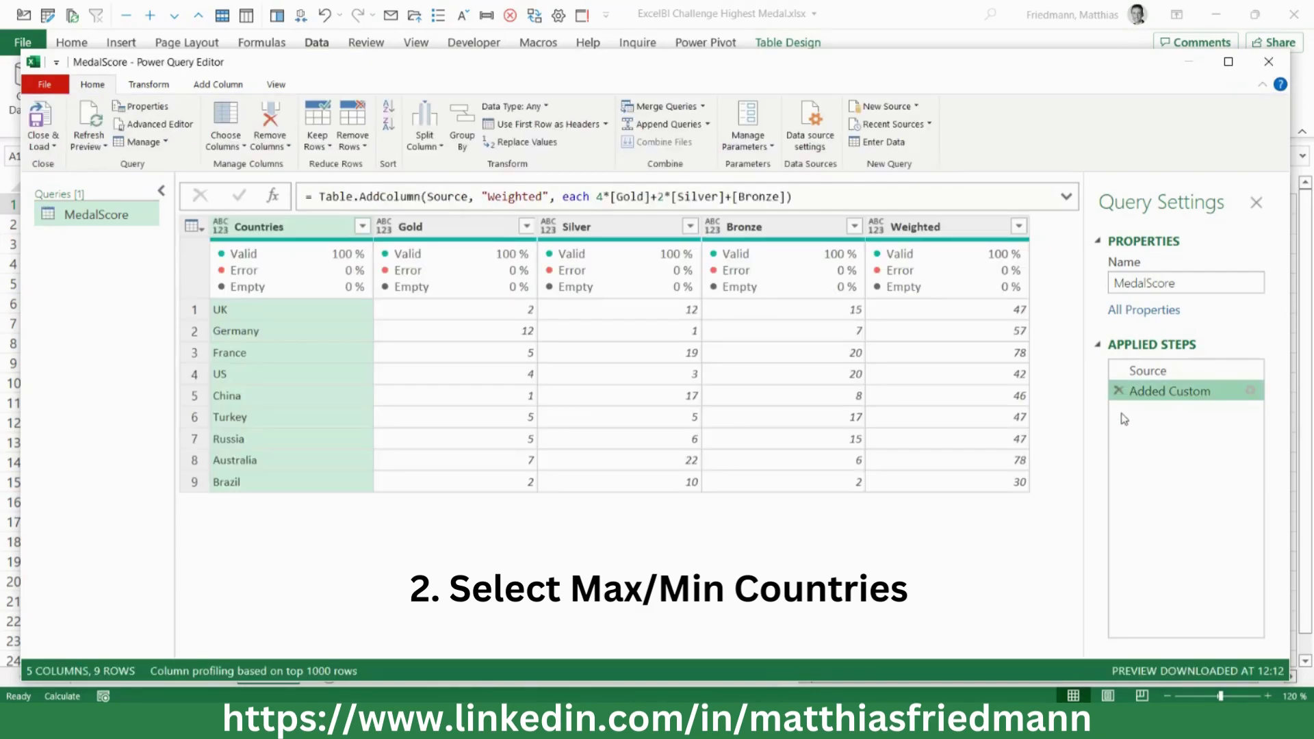
Filter Weighted to equal List.Max(#"Added Custom"[Weighted]), keeping only France and Australia.
click(1019, 227)
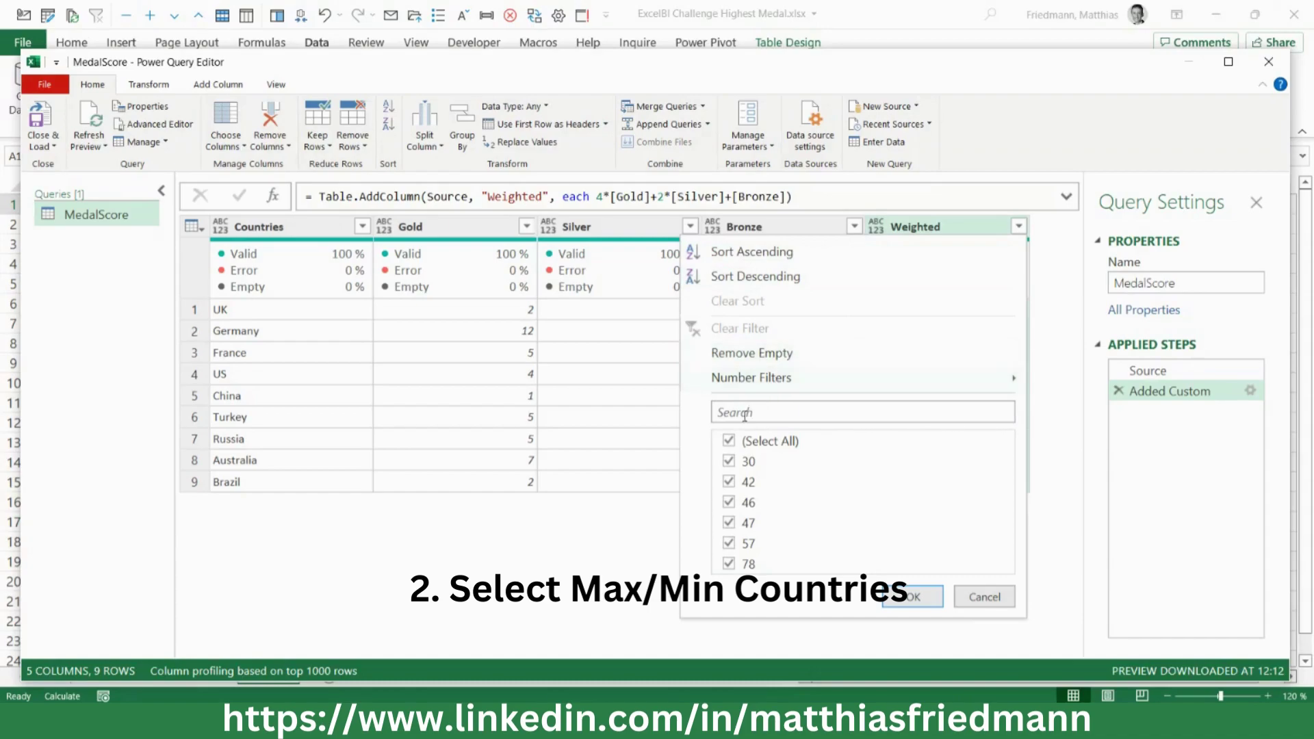
click(729, 442)
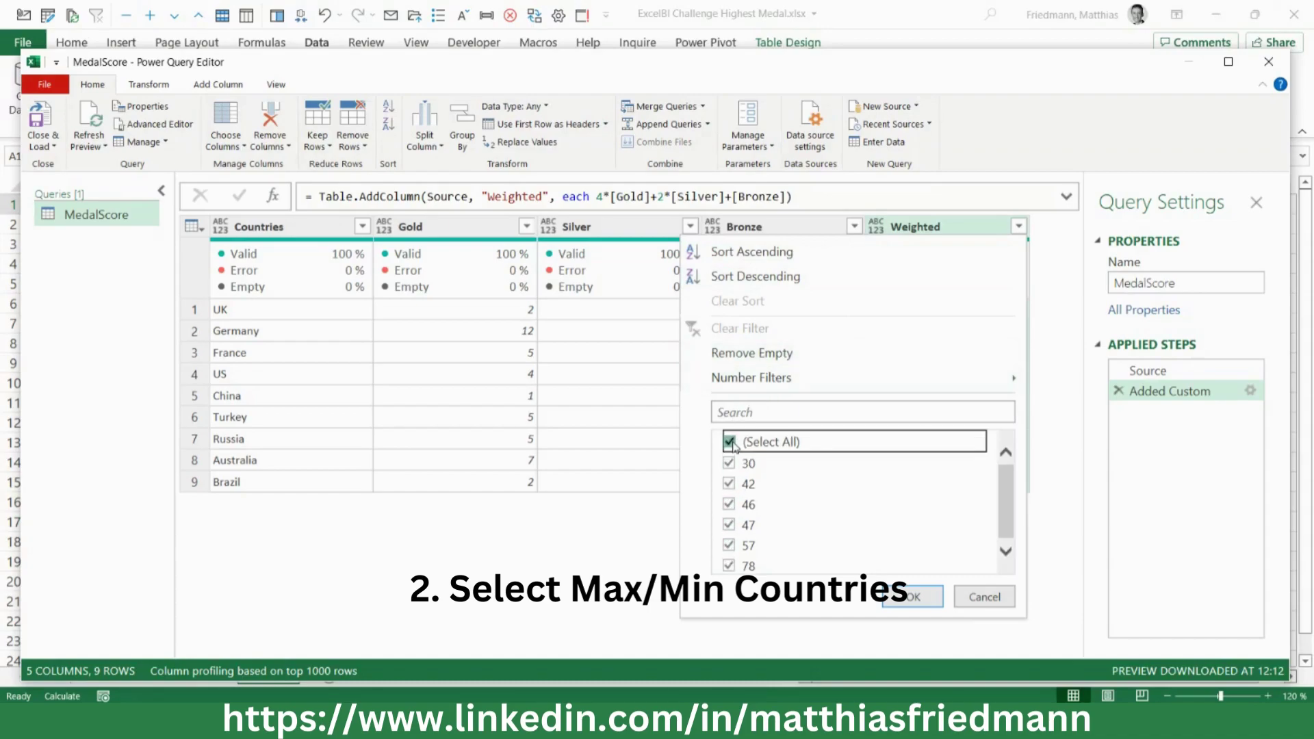
click(729, 502)
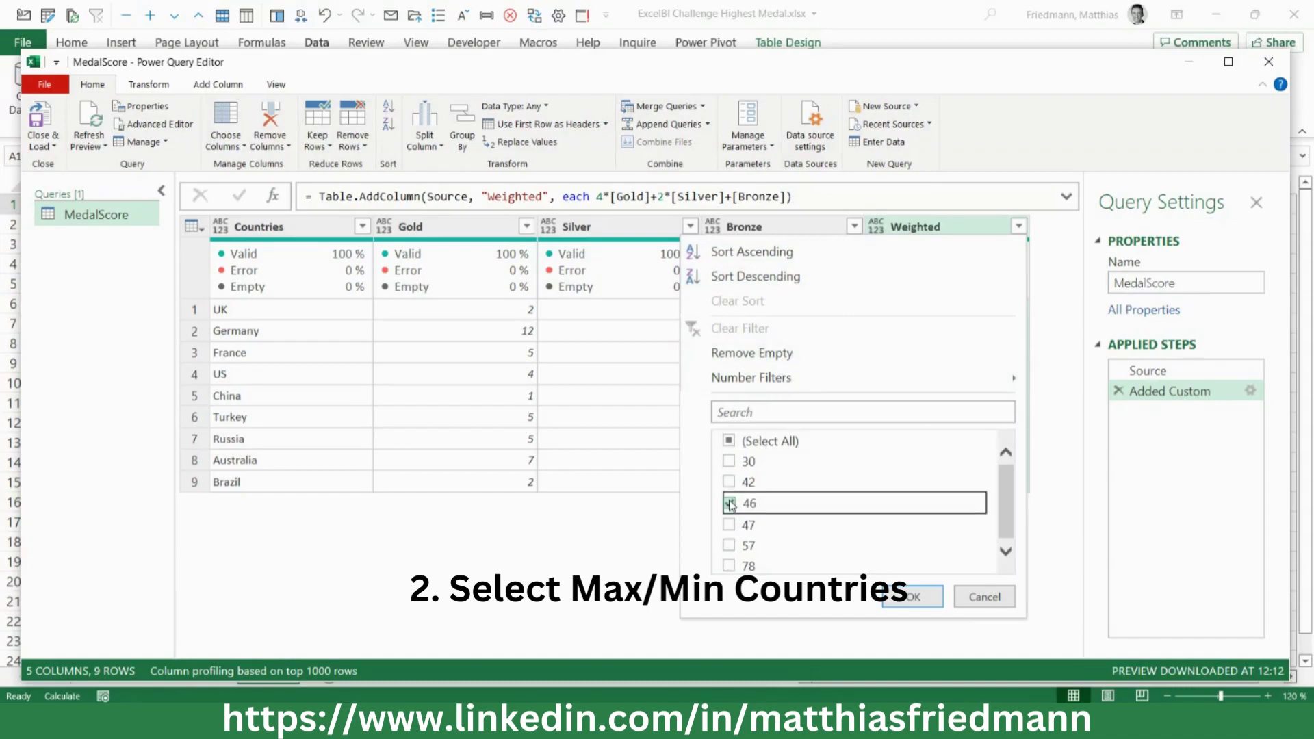
click(914, 597)
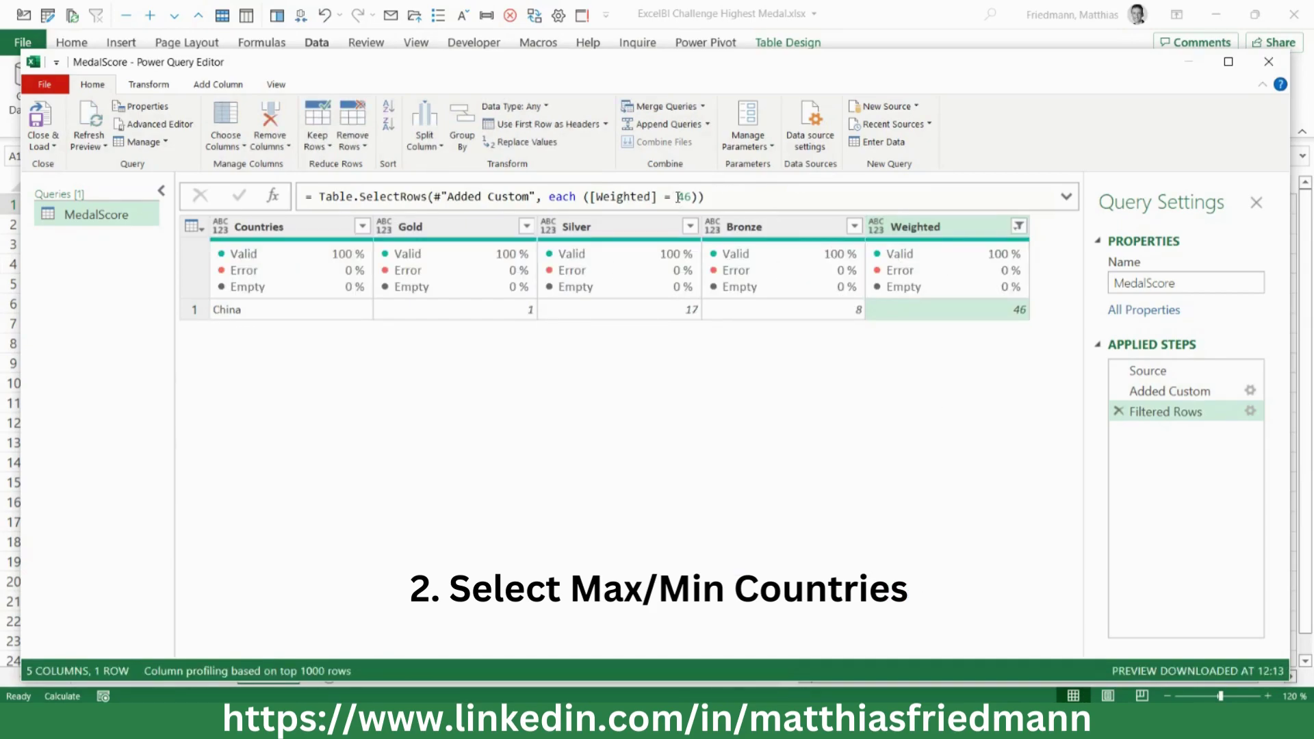
drag(678, 197, 692, 196)
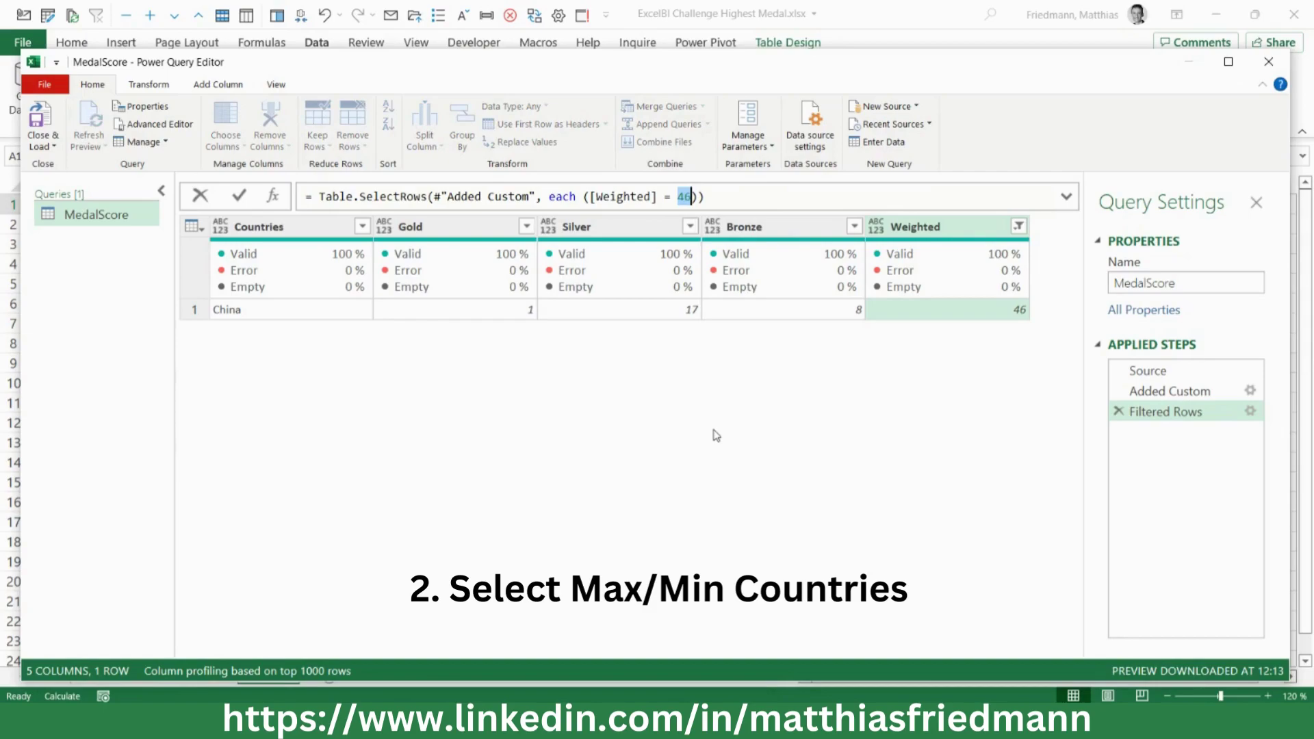
text(List.Max(#"Added Custom"[Weighted]))
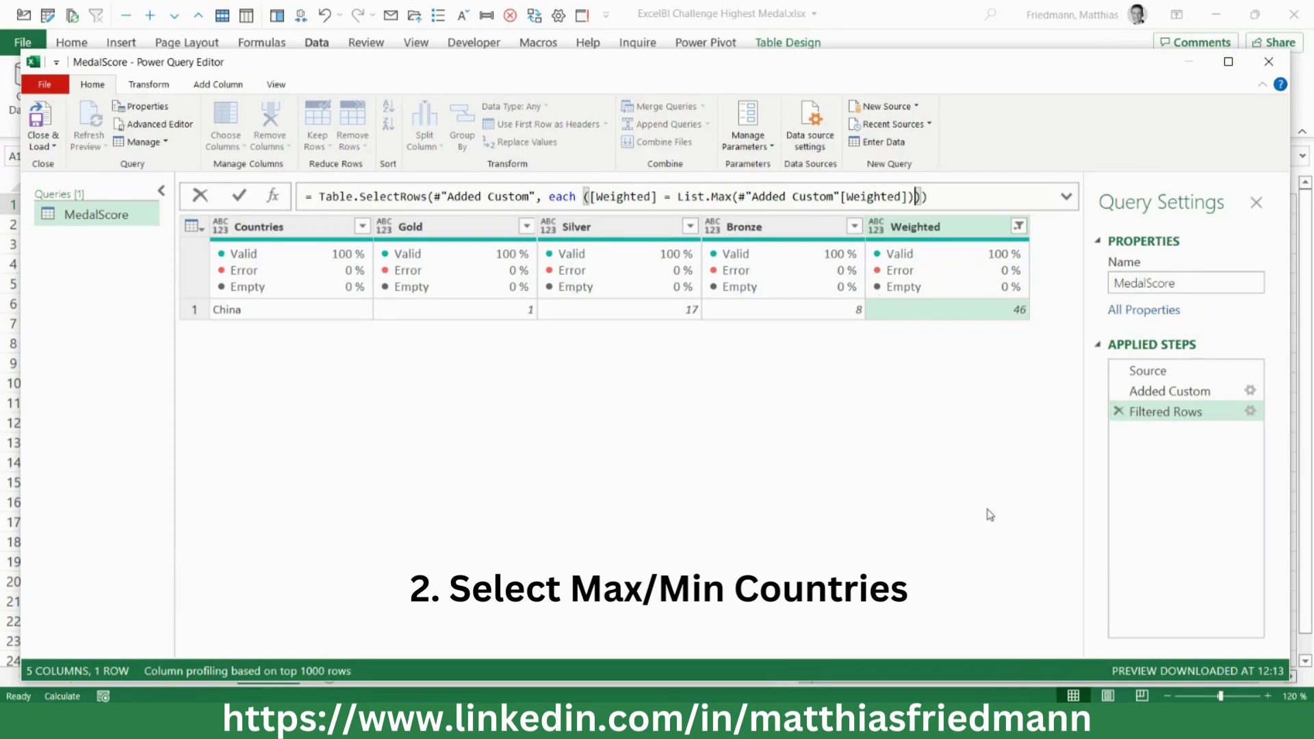
key(Return)
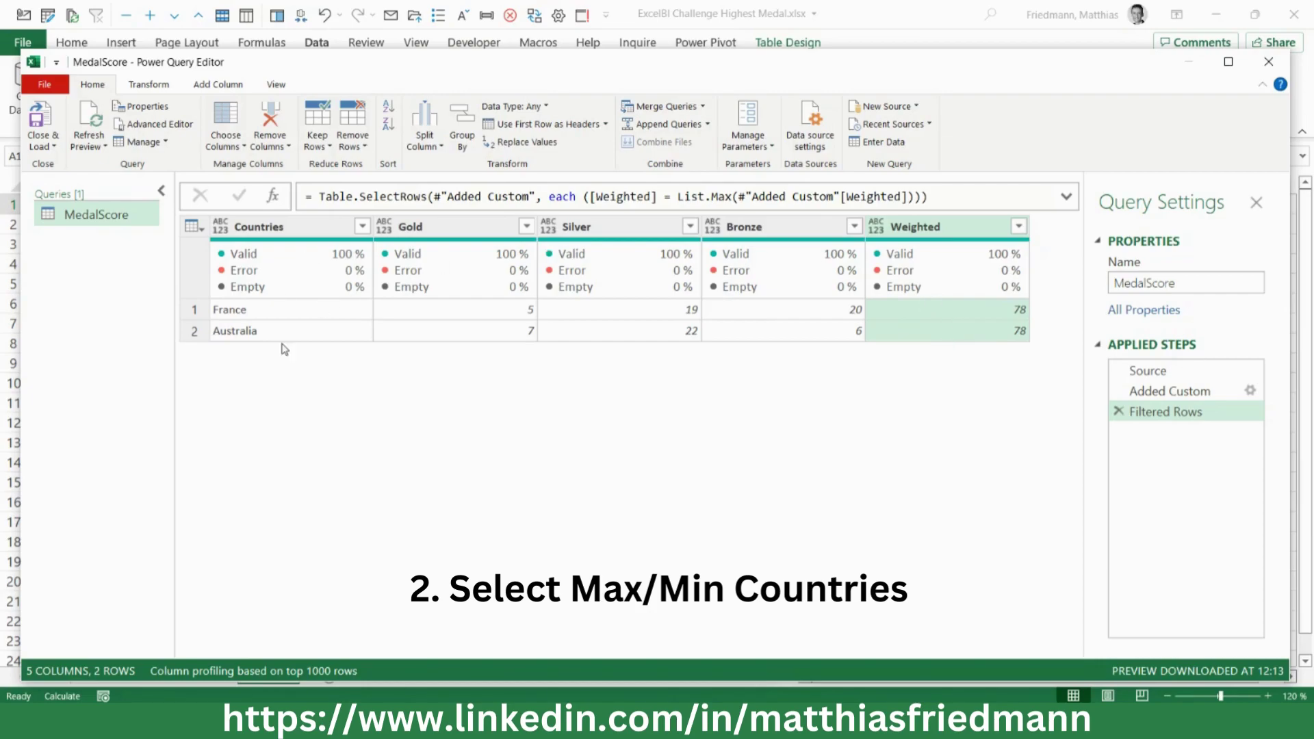
Make the filter step return its [Countries] list, rename the step Top, and copy its formula.
click(993, 197)
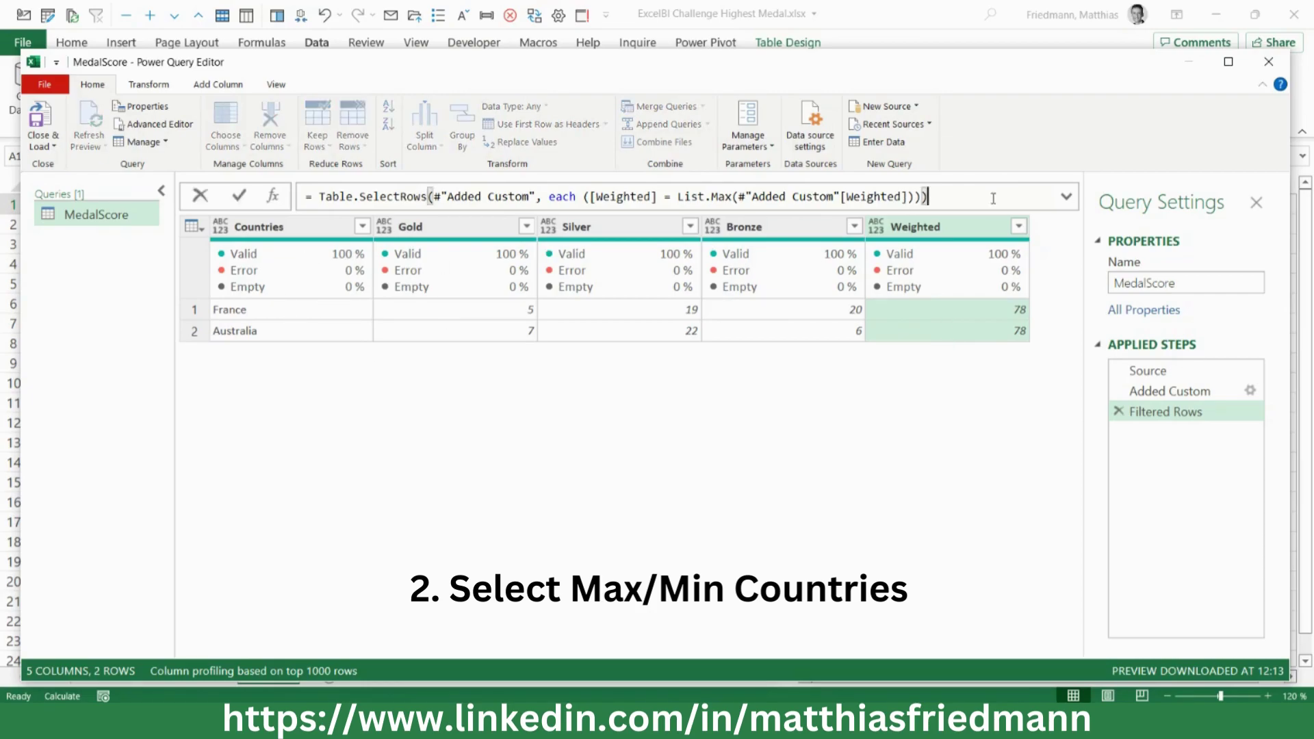
text([)
text(Count)
text(ries)
key(Return)
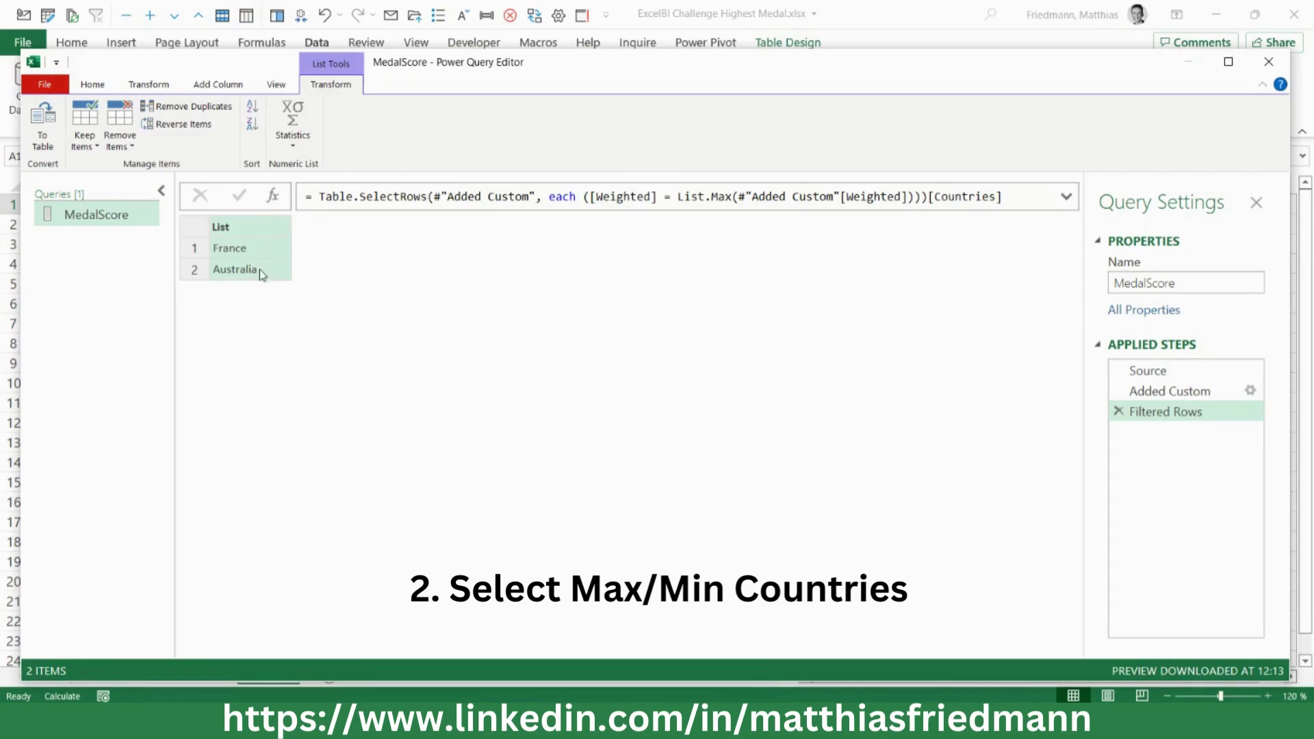
double_click(1143, 413)
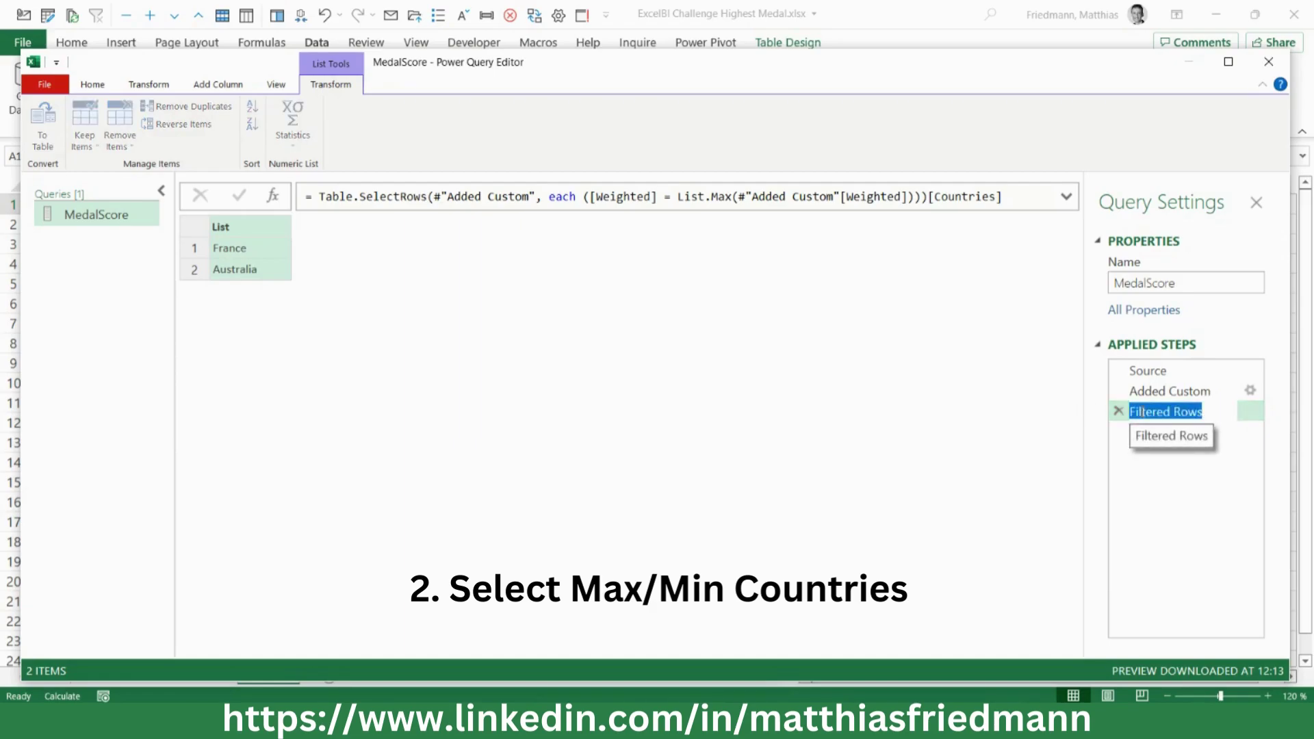
text(Top)
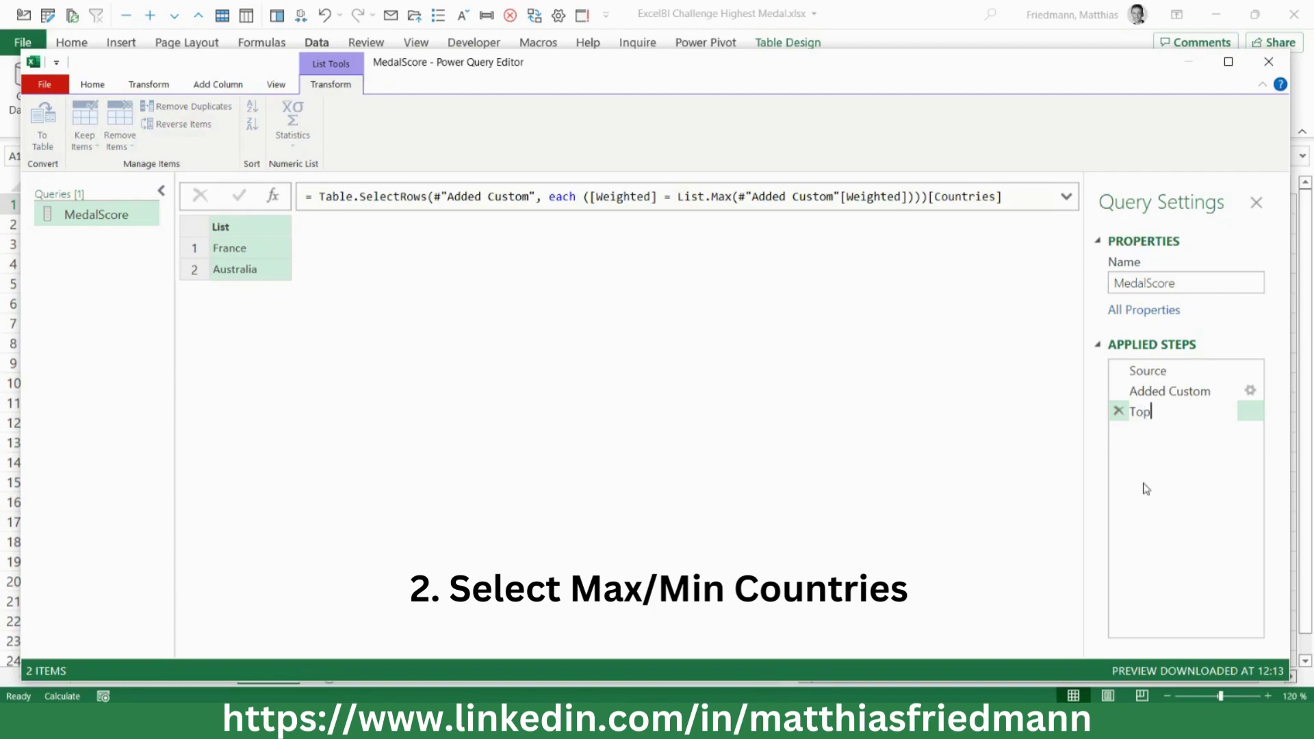
key(Return)
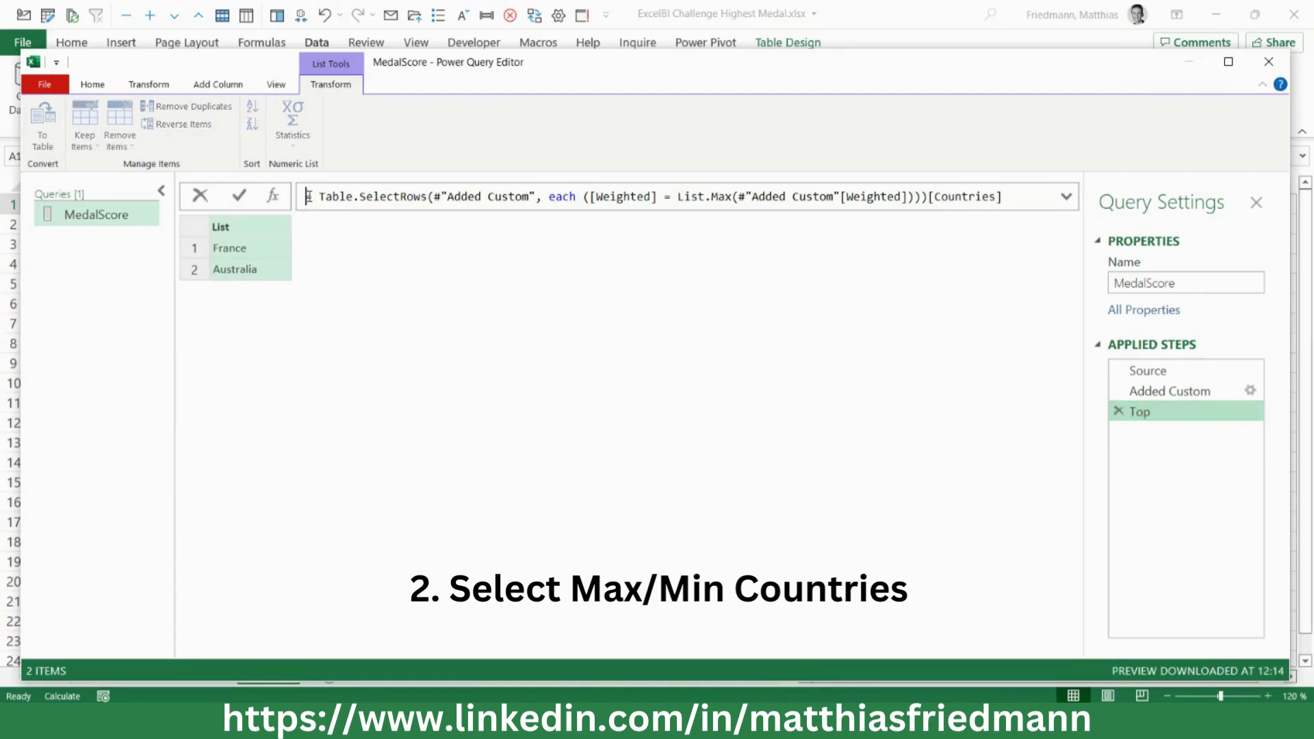
mouse_move(308, 197)
mouse_down()
mouse_move(1002, 197)
mouse_move(998, 334)
mouse_up()
key(ctrl+c)
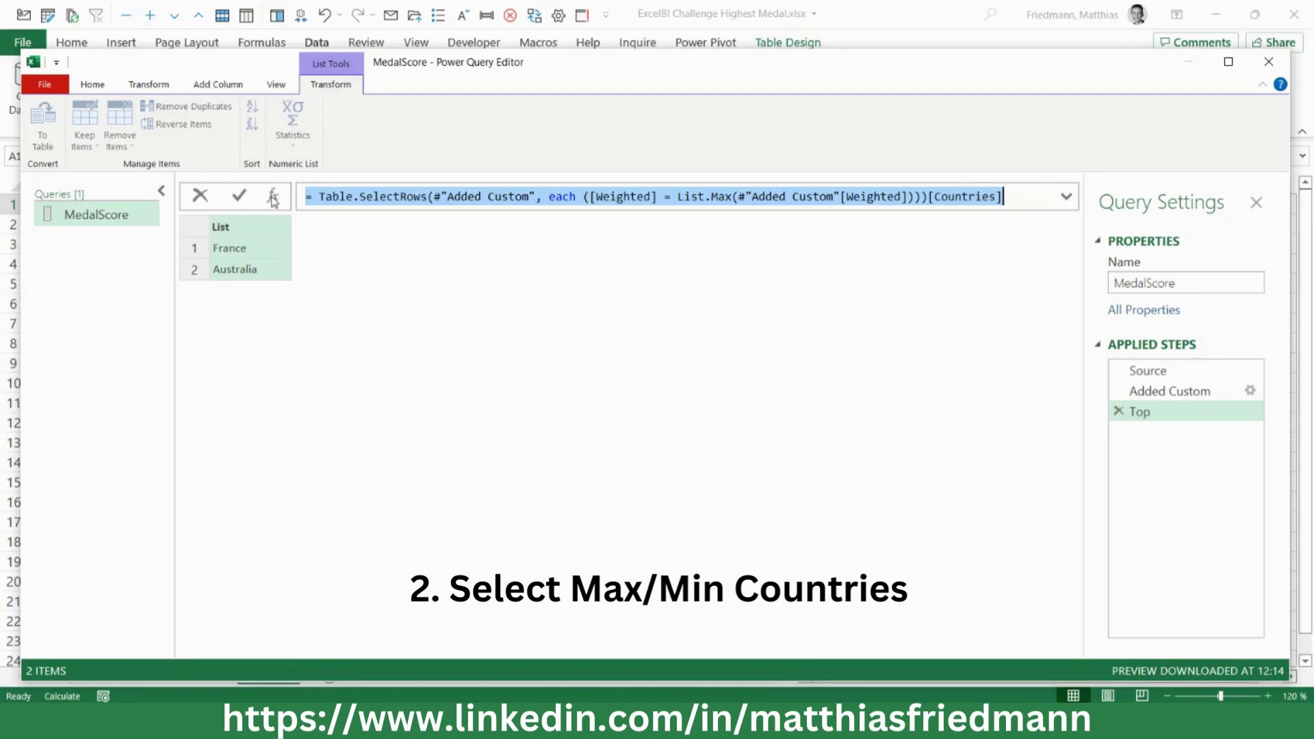
key(Escape)
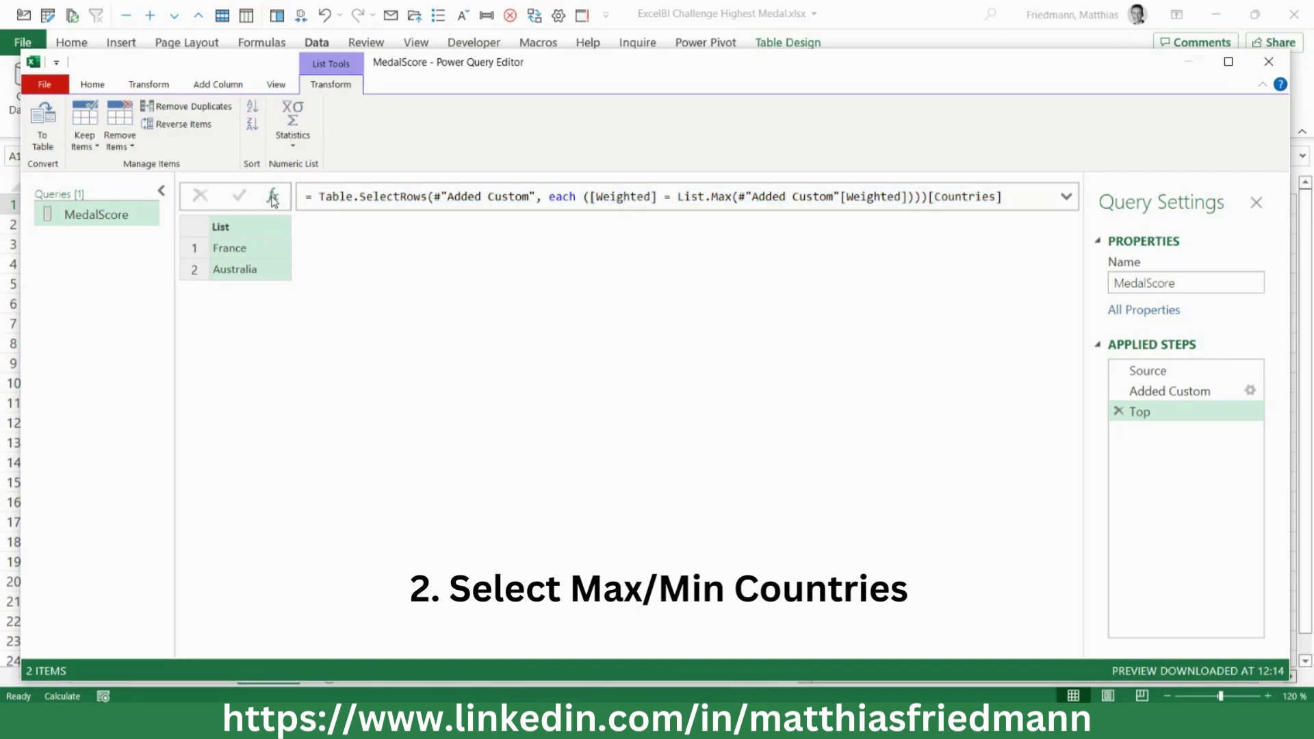
Add a step reusing the Top formula with List.Min, returning Brazil, and name it Bottom.
click(273, 197)
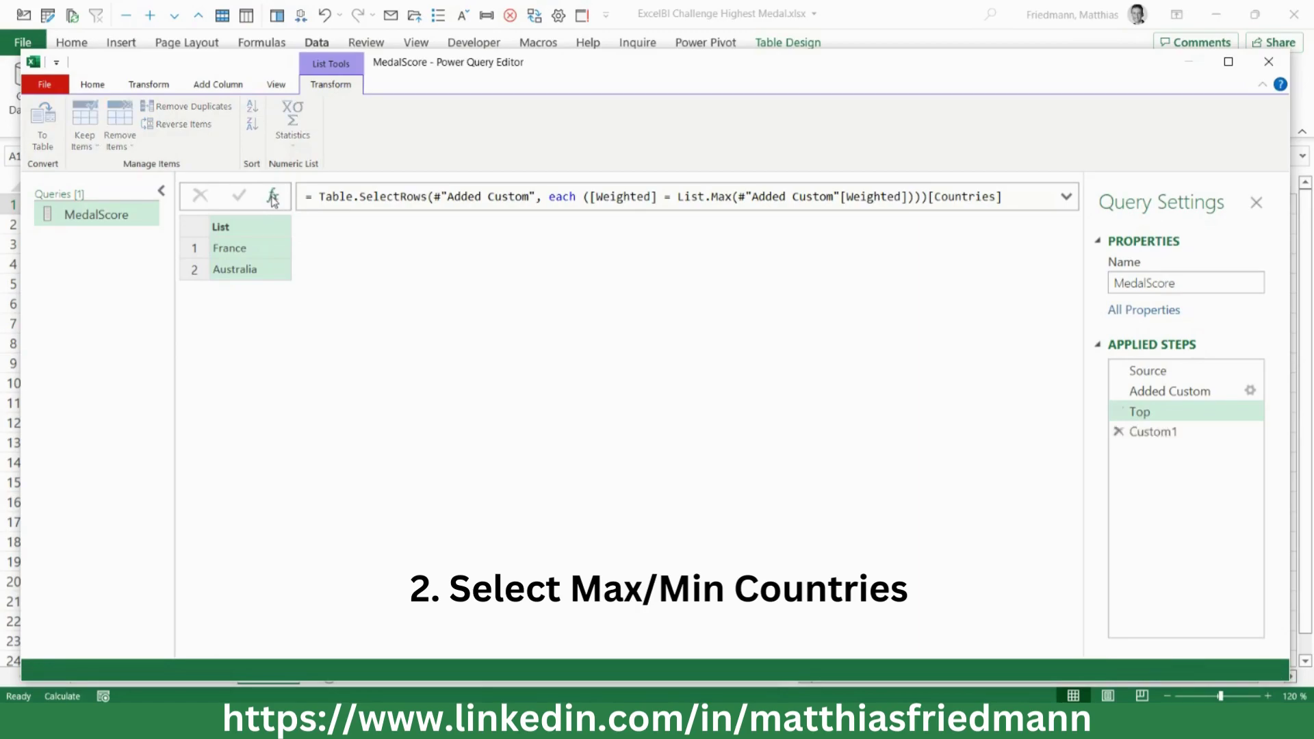
click(327, 197)
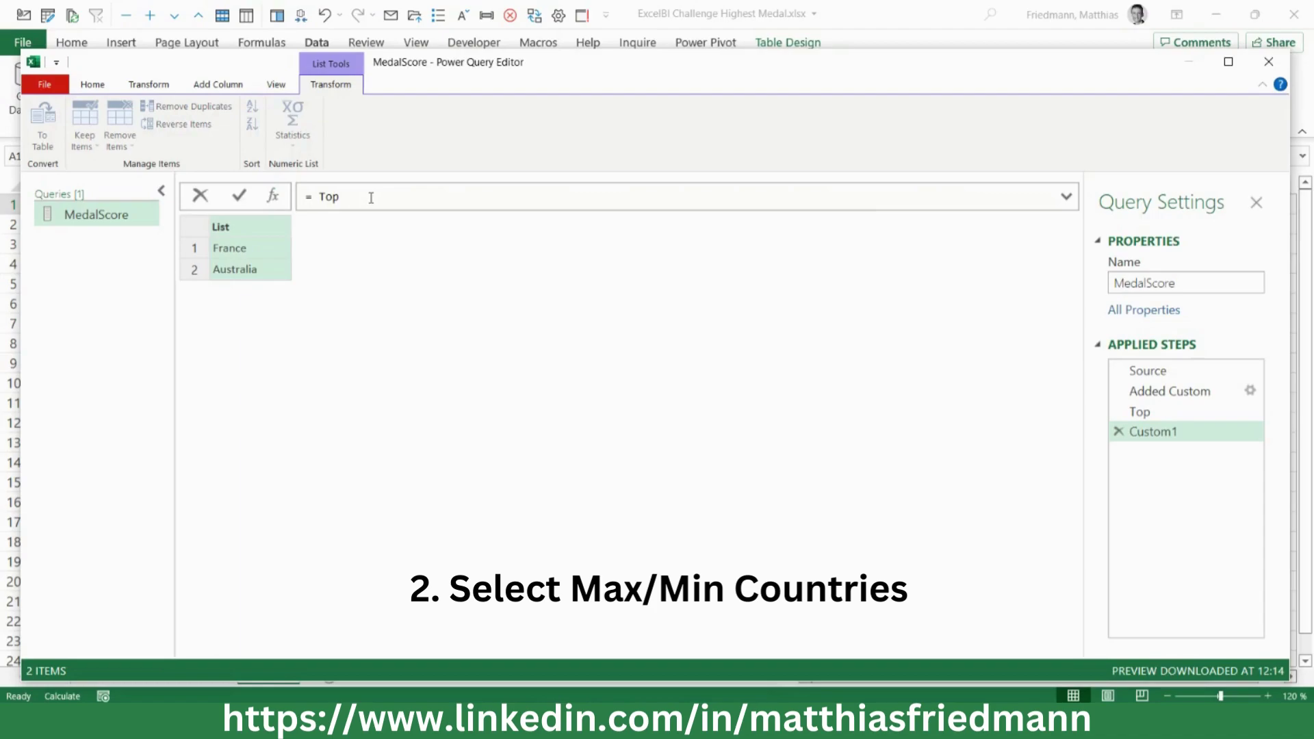
drag(368, 198, 305, 197)
key(ctrl+v)
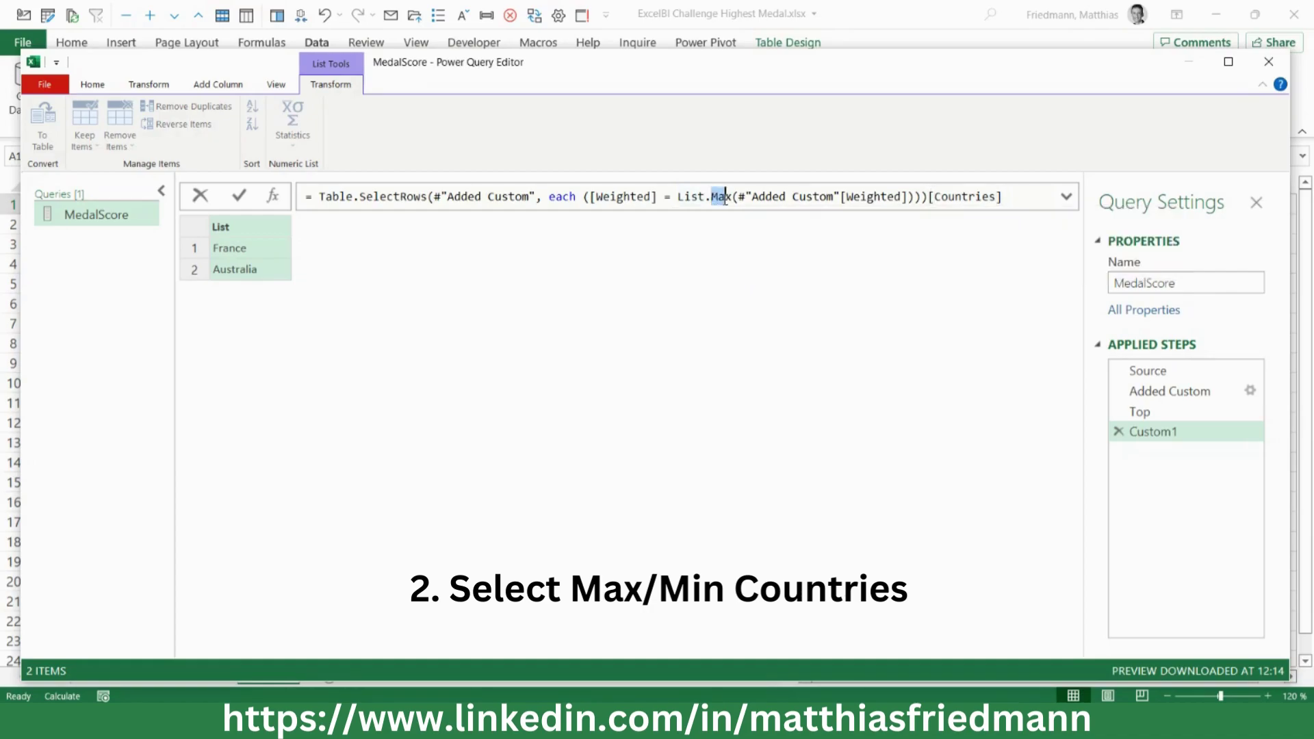
drag(711, 196, 732, 196)
text(Min)
key(Return)
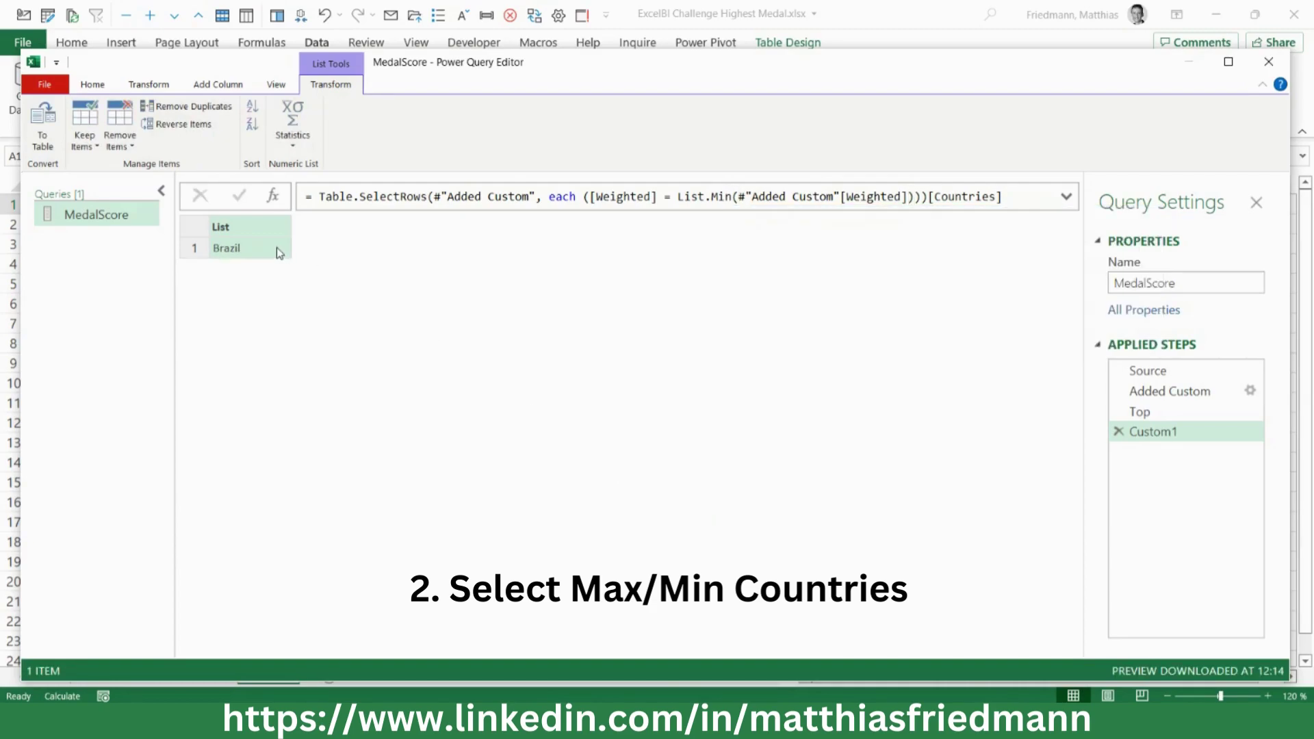
double_click(1169, 440)
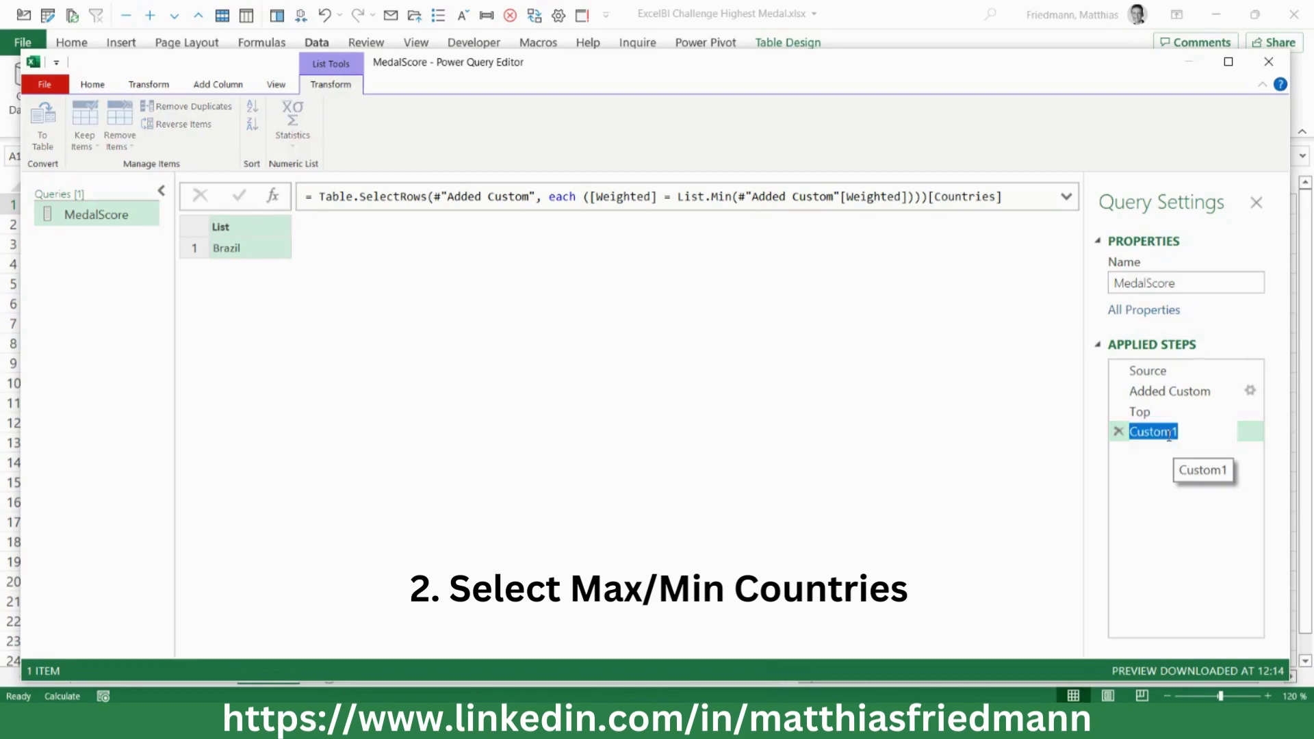
text(Bot)
text(tom)
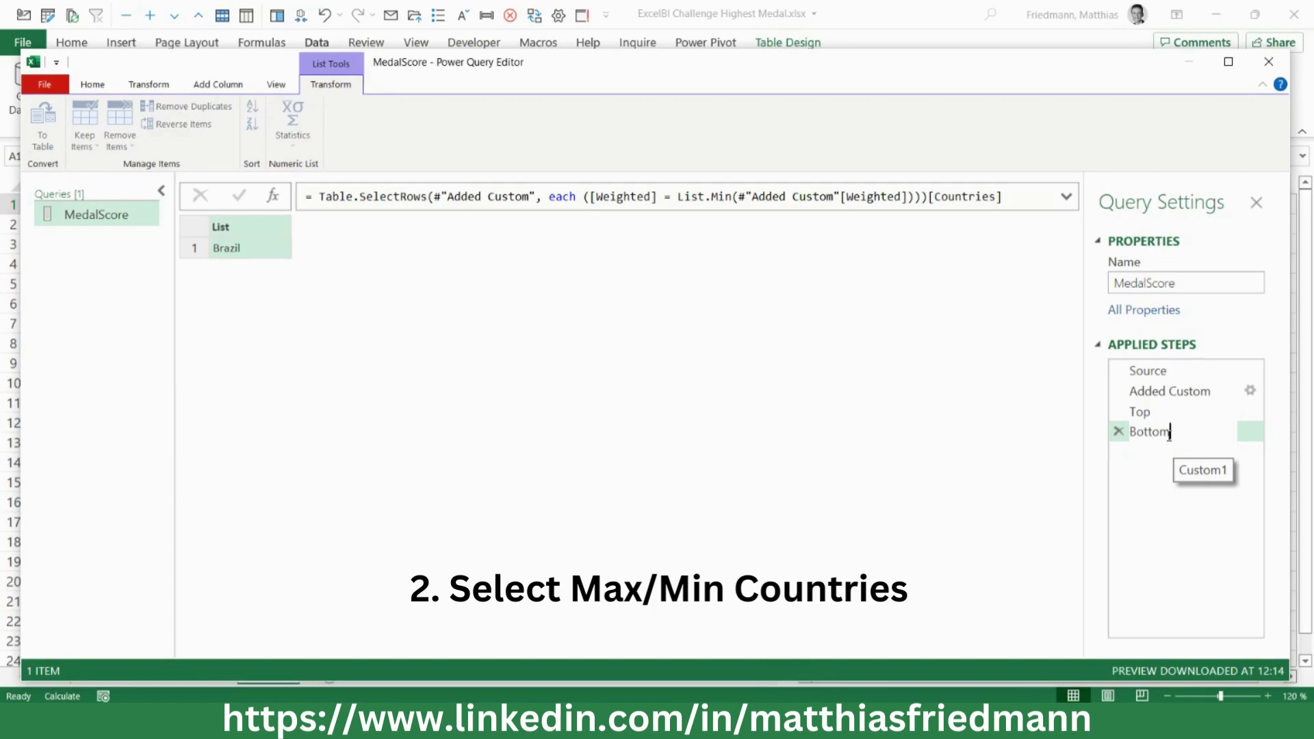
key(Return)
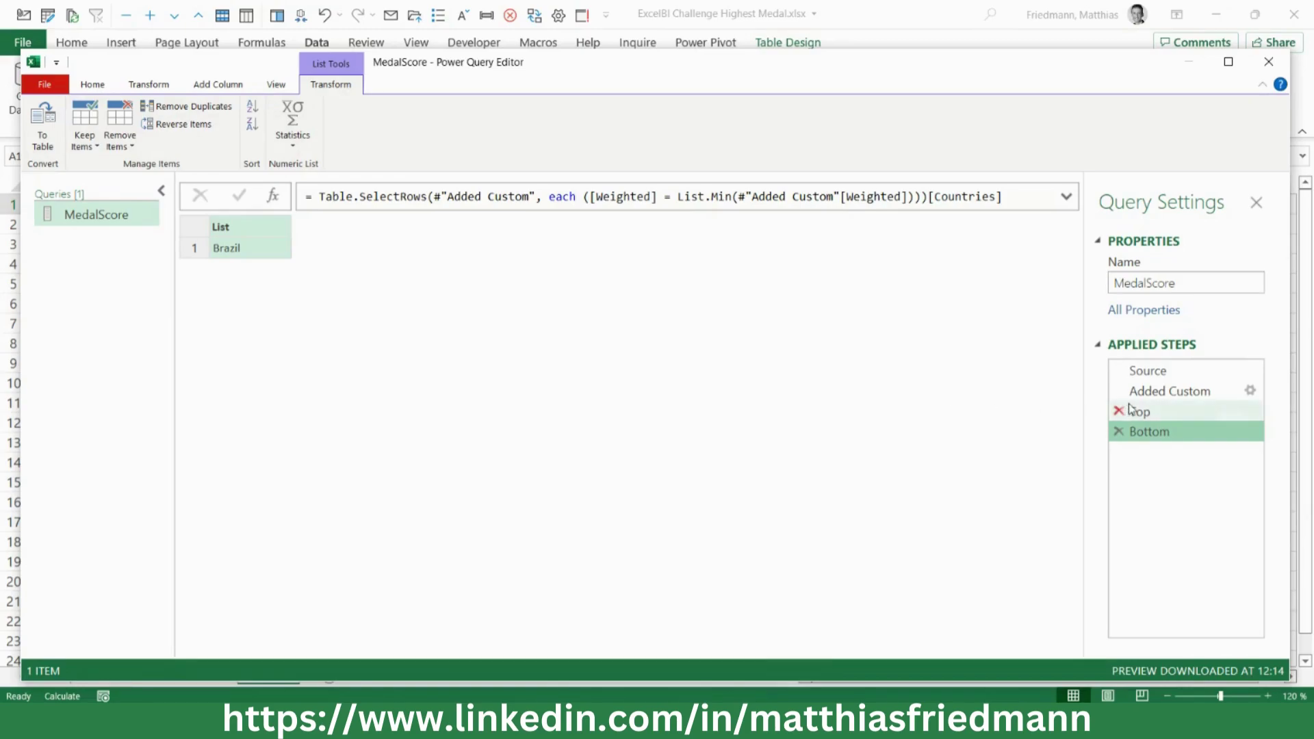
Add a Custom1 step whose formula begins Table.FromColumns( followed by a new line.
click(273, 197)
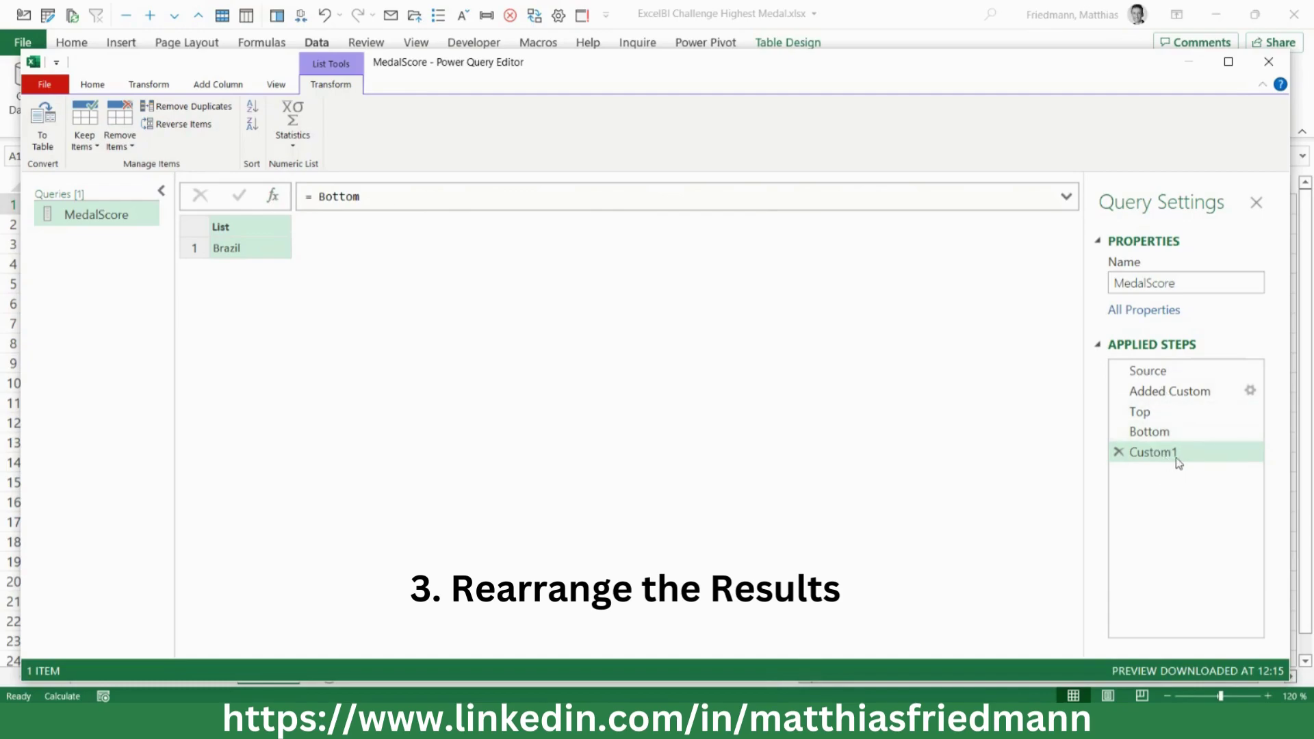
double_click(346, 197)
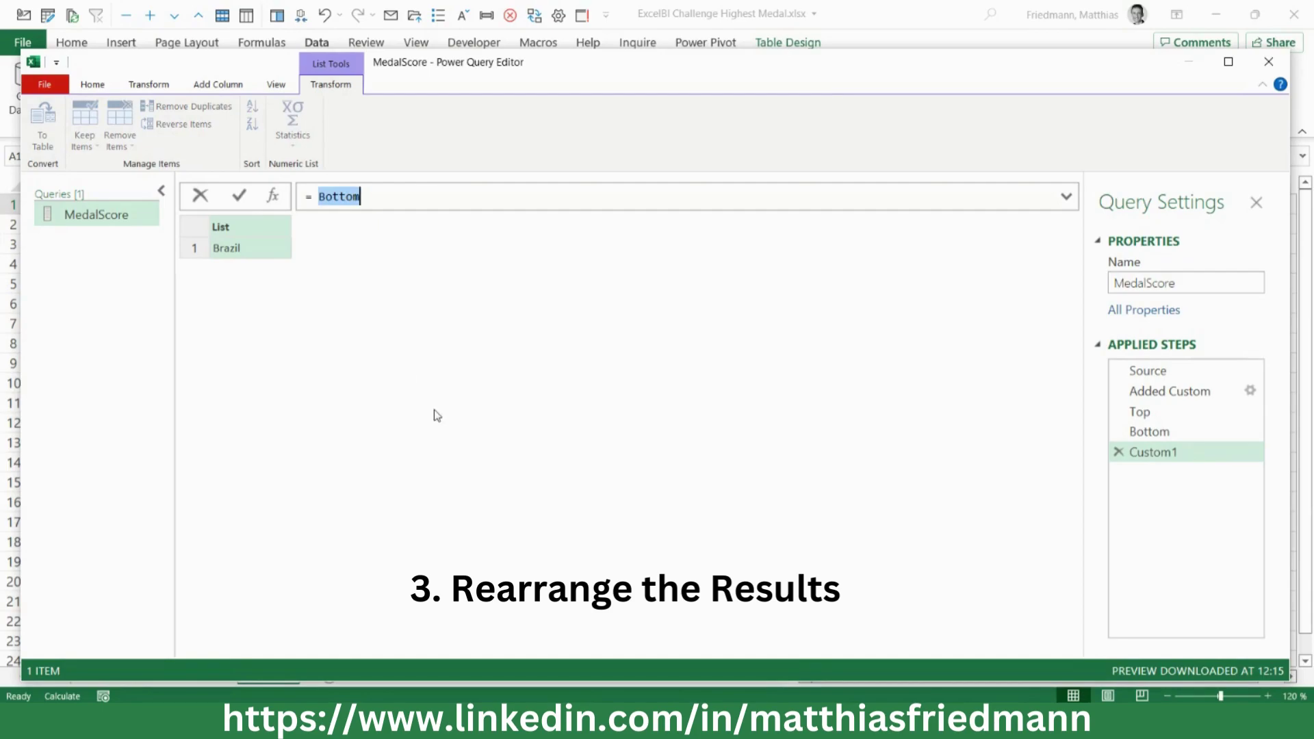
text(ta)
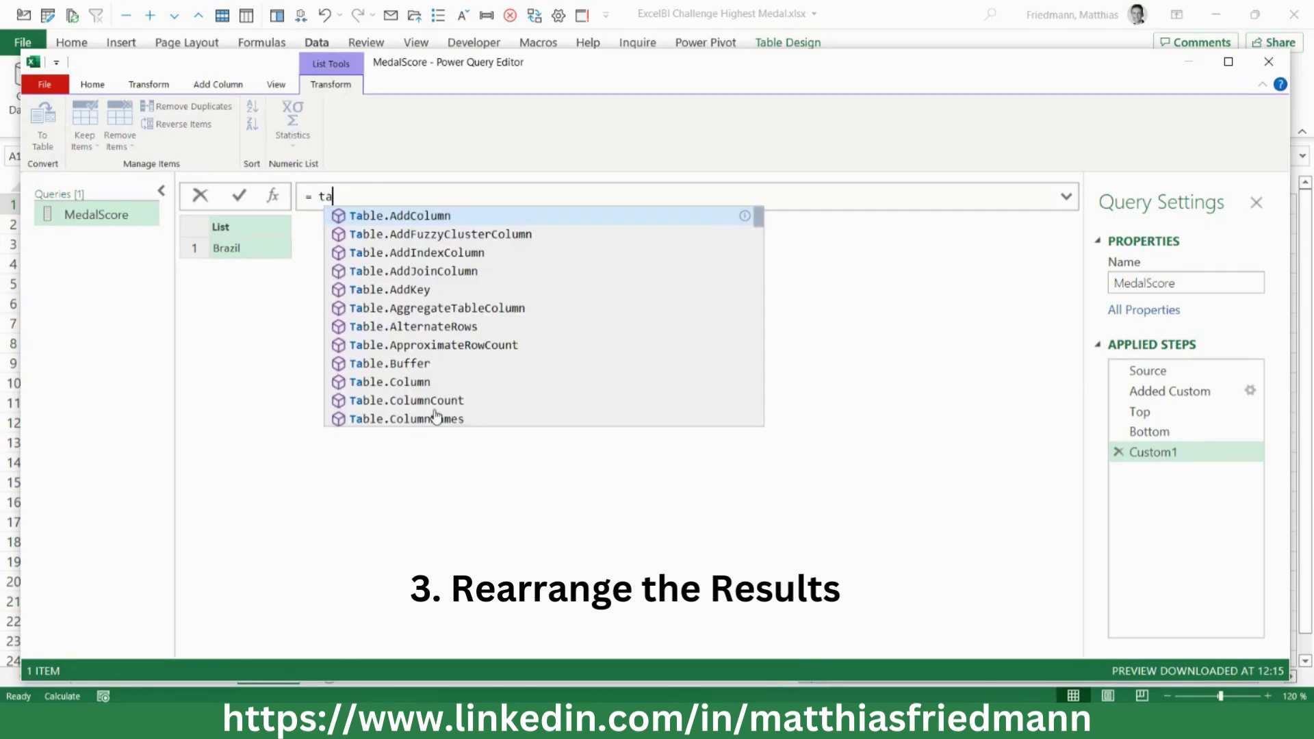
text(blefr)
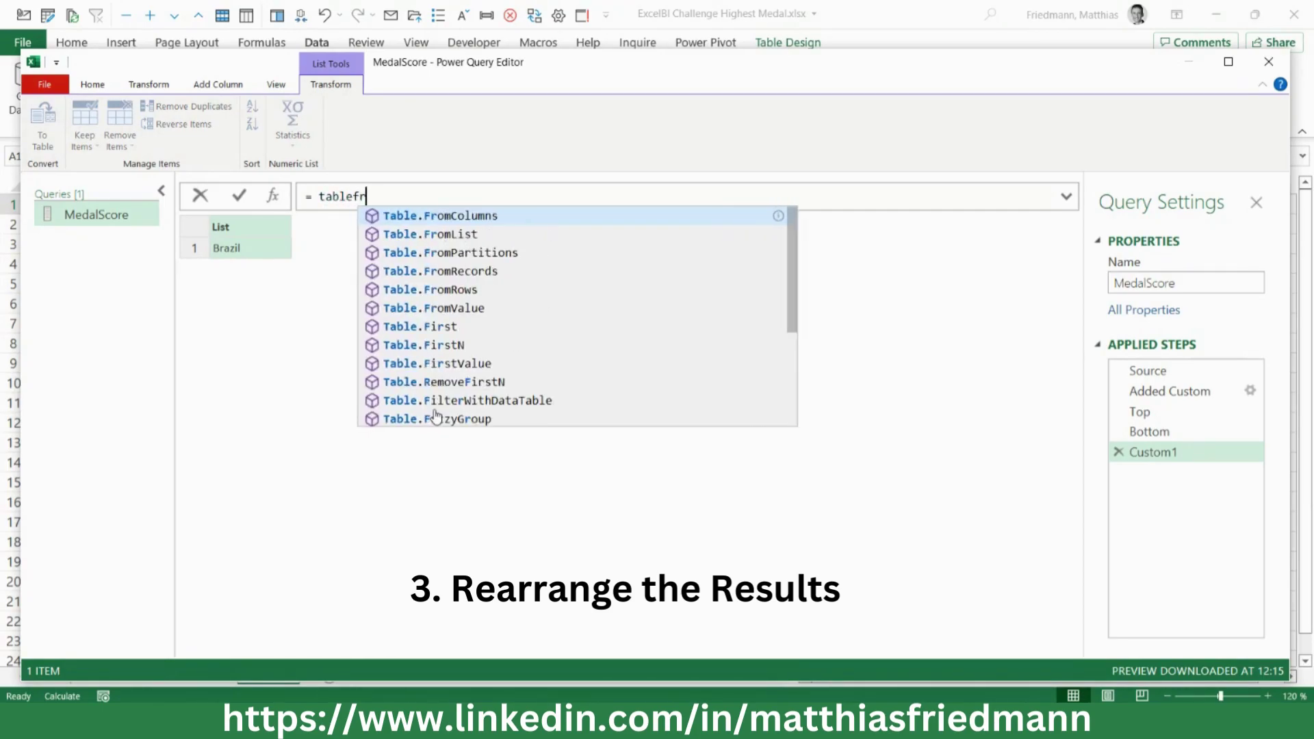
key(Tab)
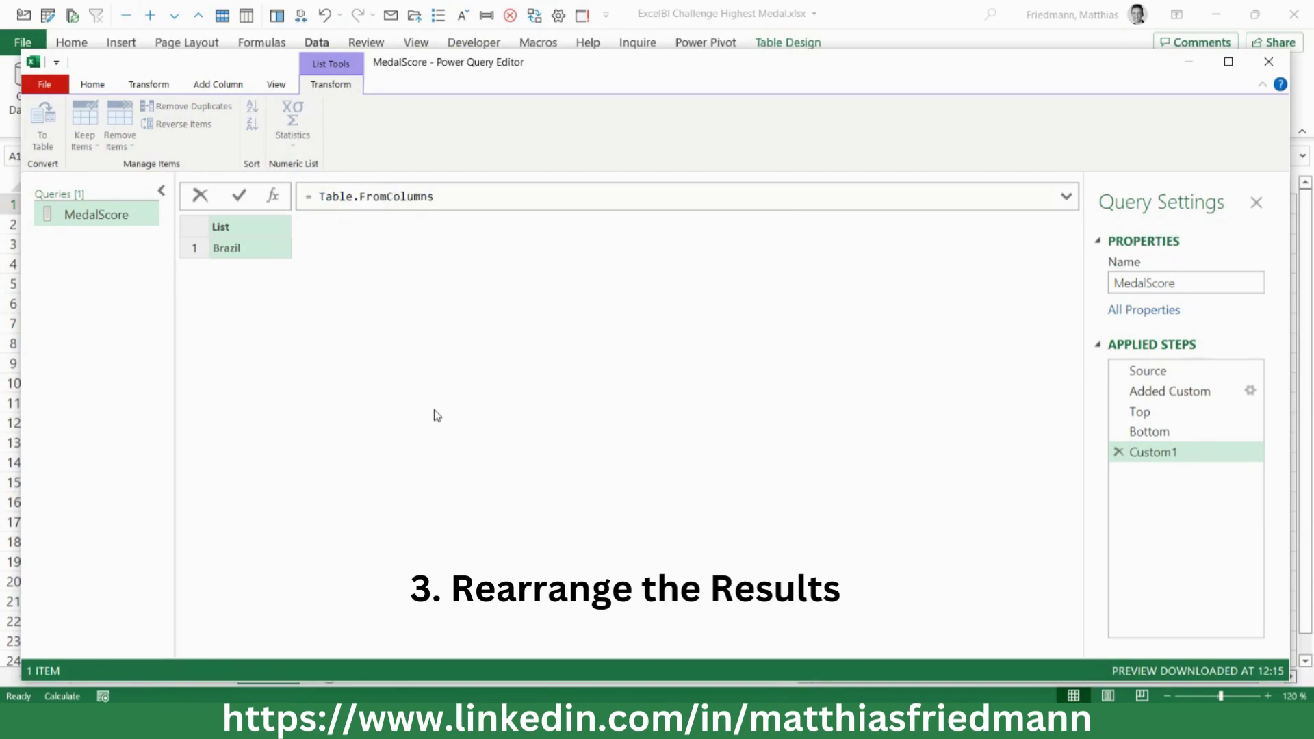
text(()
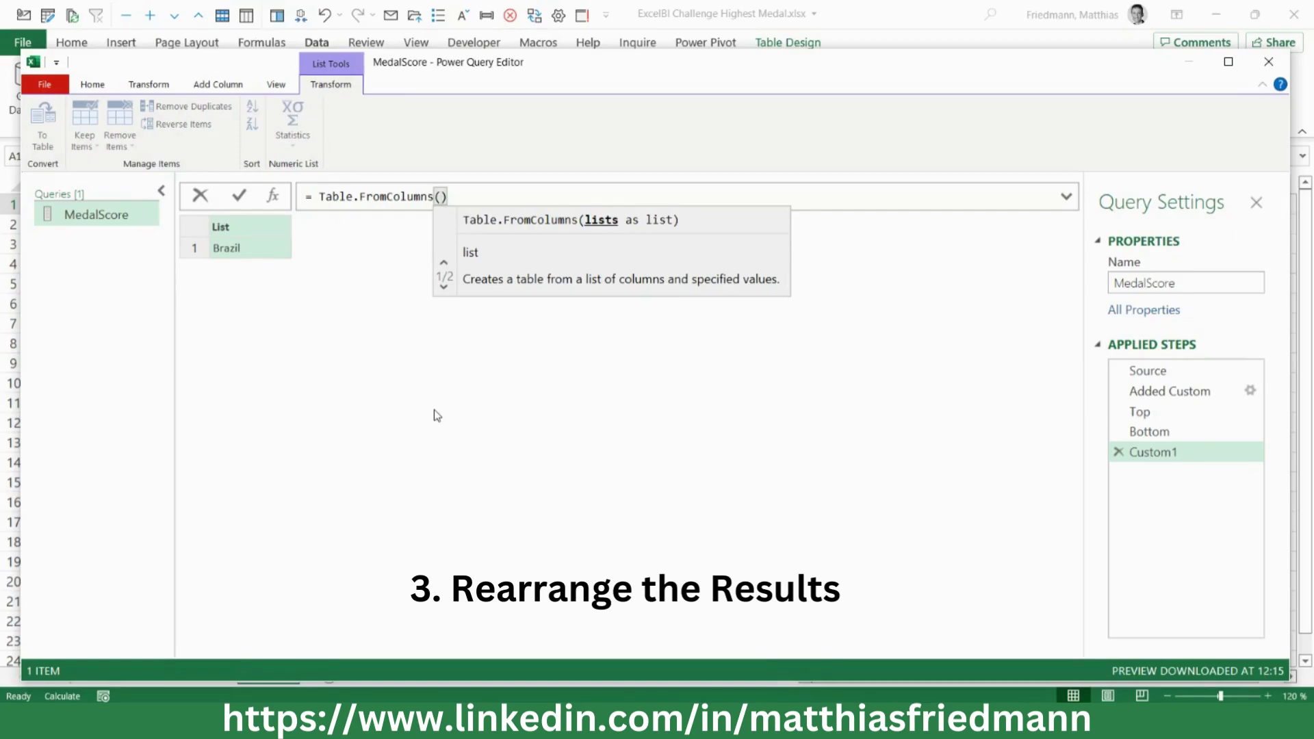
key(shift+Return)
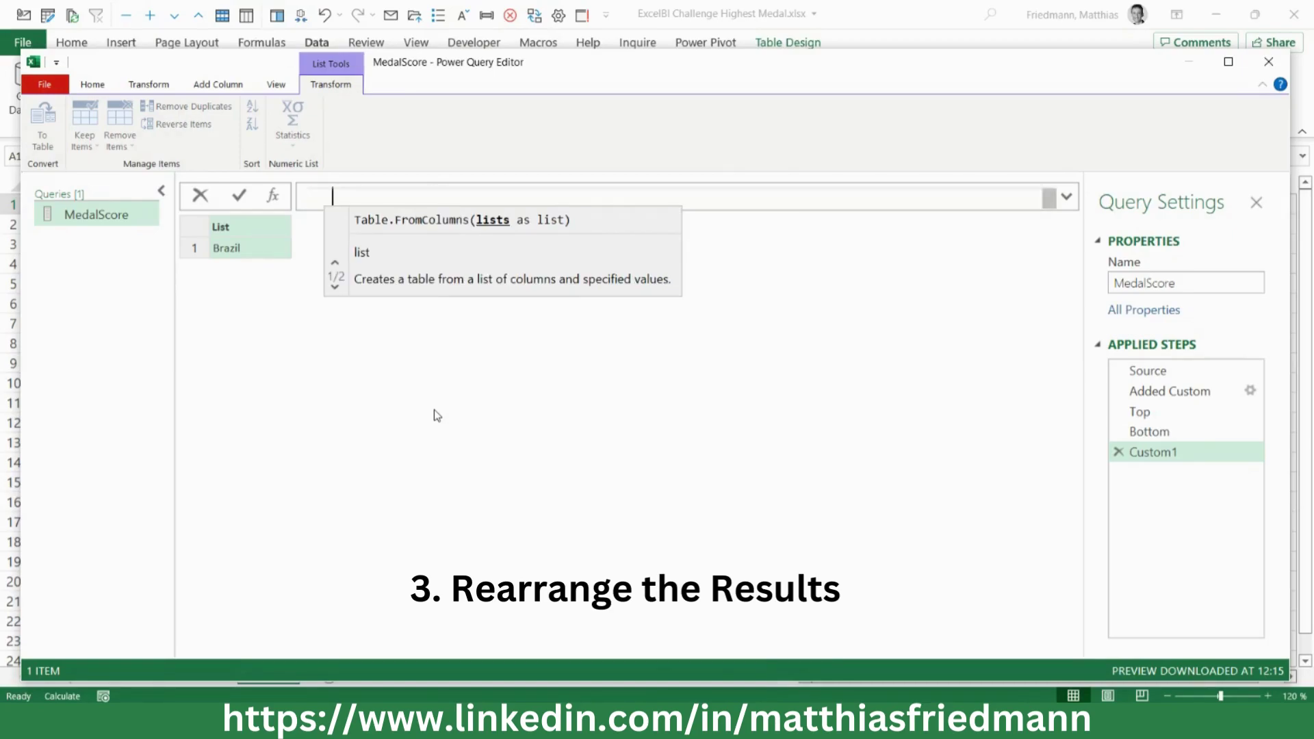
Expand the formula bar and give Table.FromColumns {Top, Bottom}, as its first argument.
click(1065, 197)
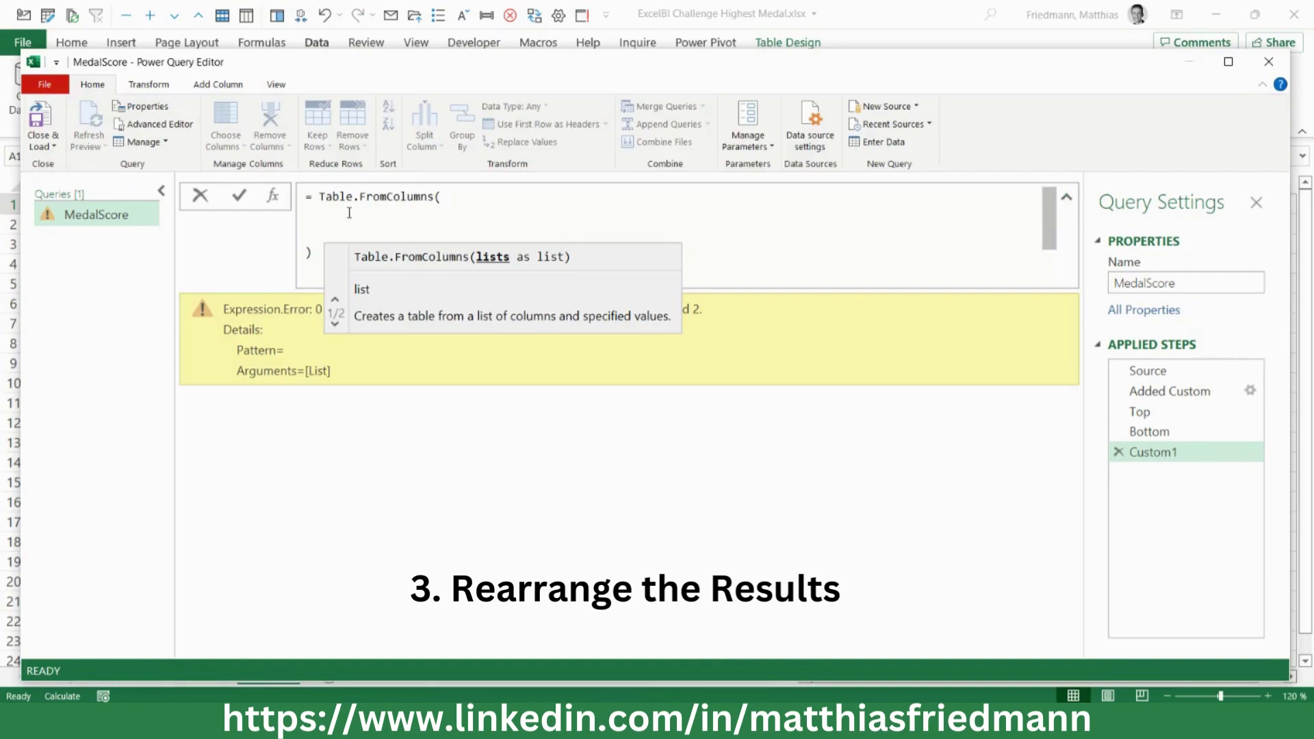
key(Escape)
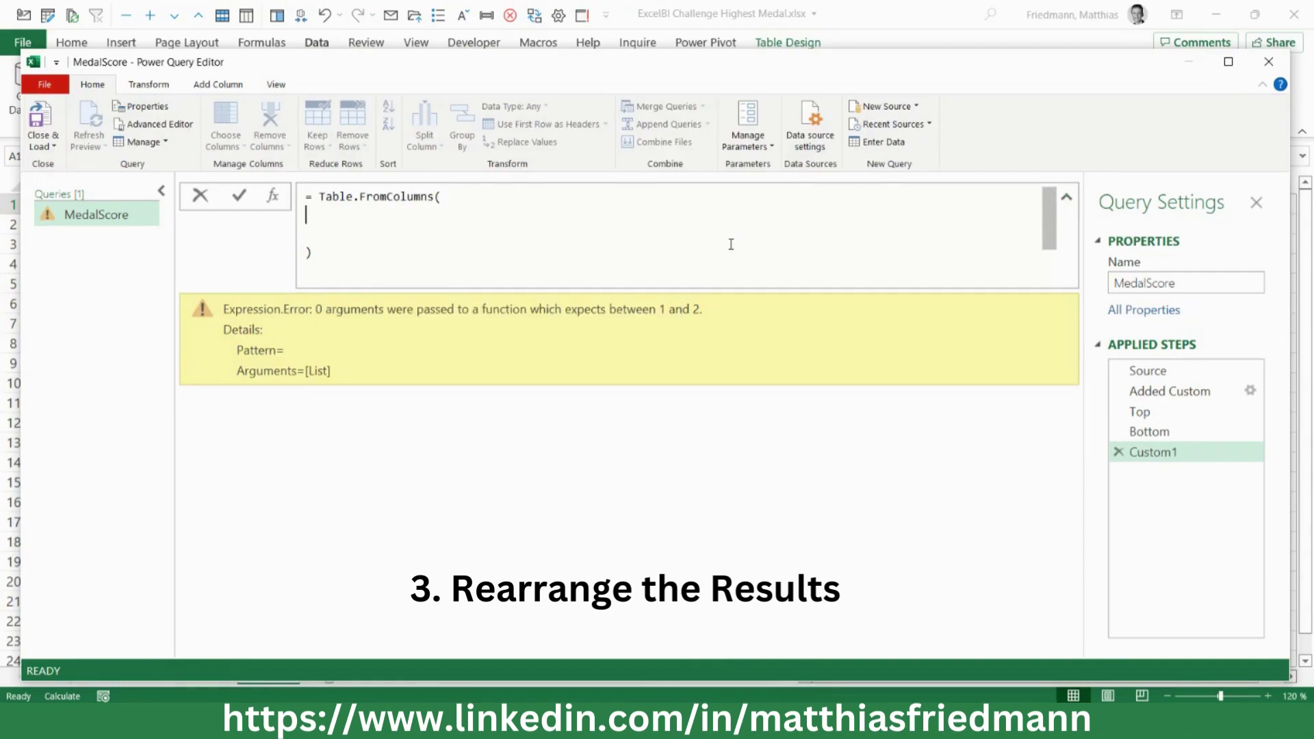
text({)
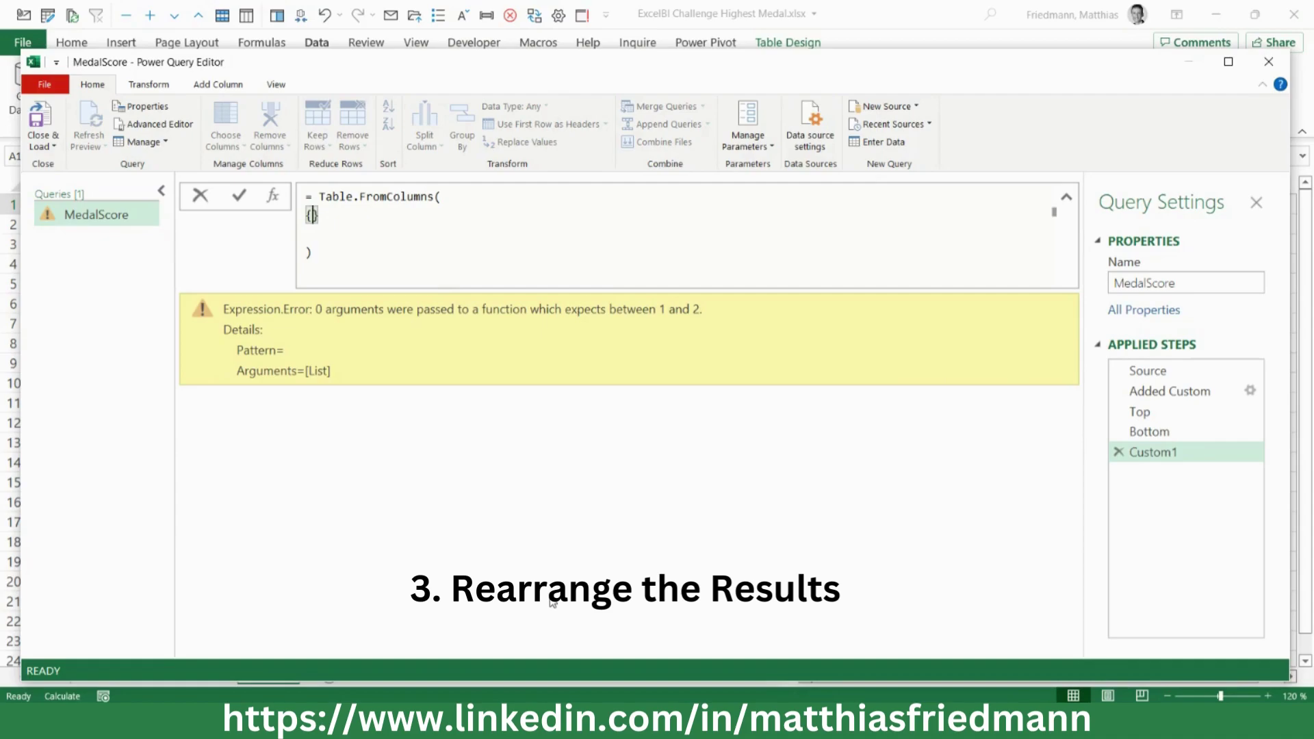
text(To)
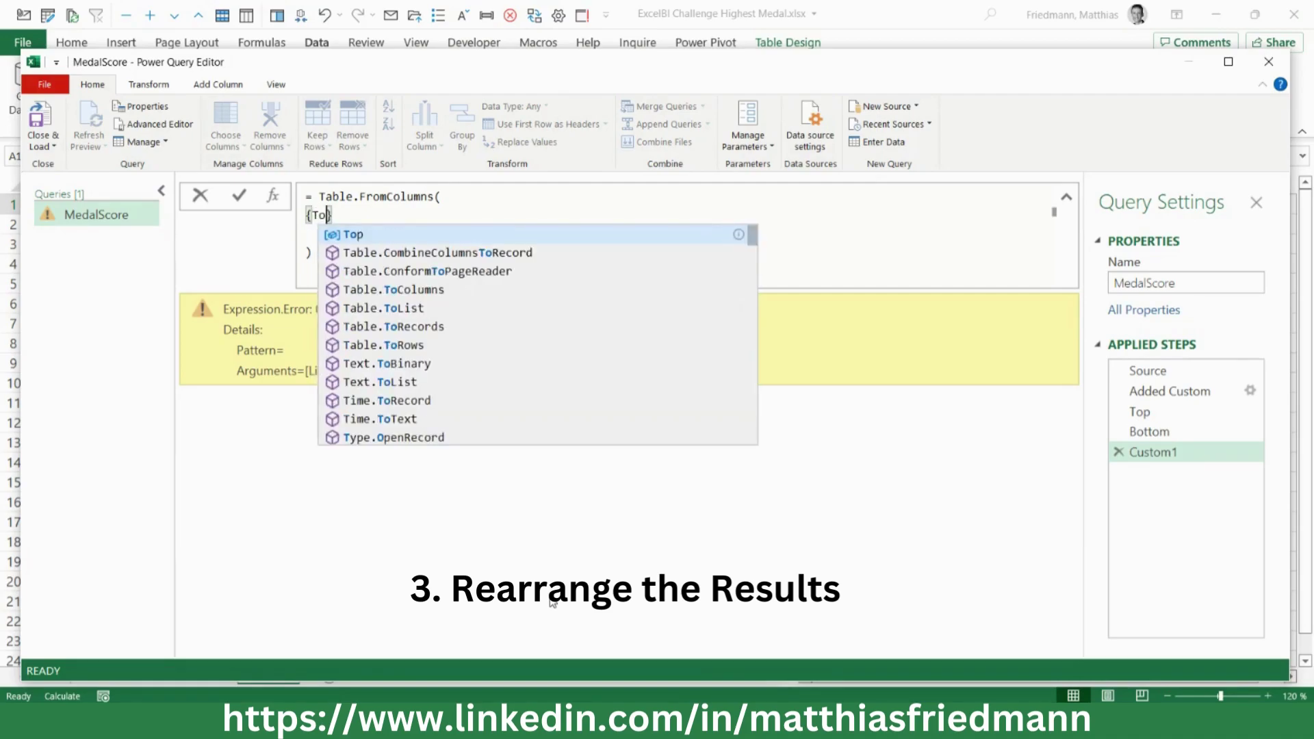
text(p, B)
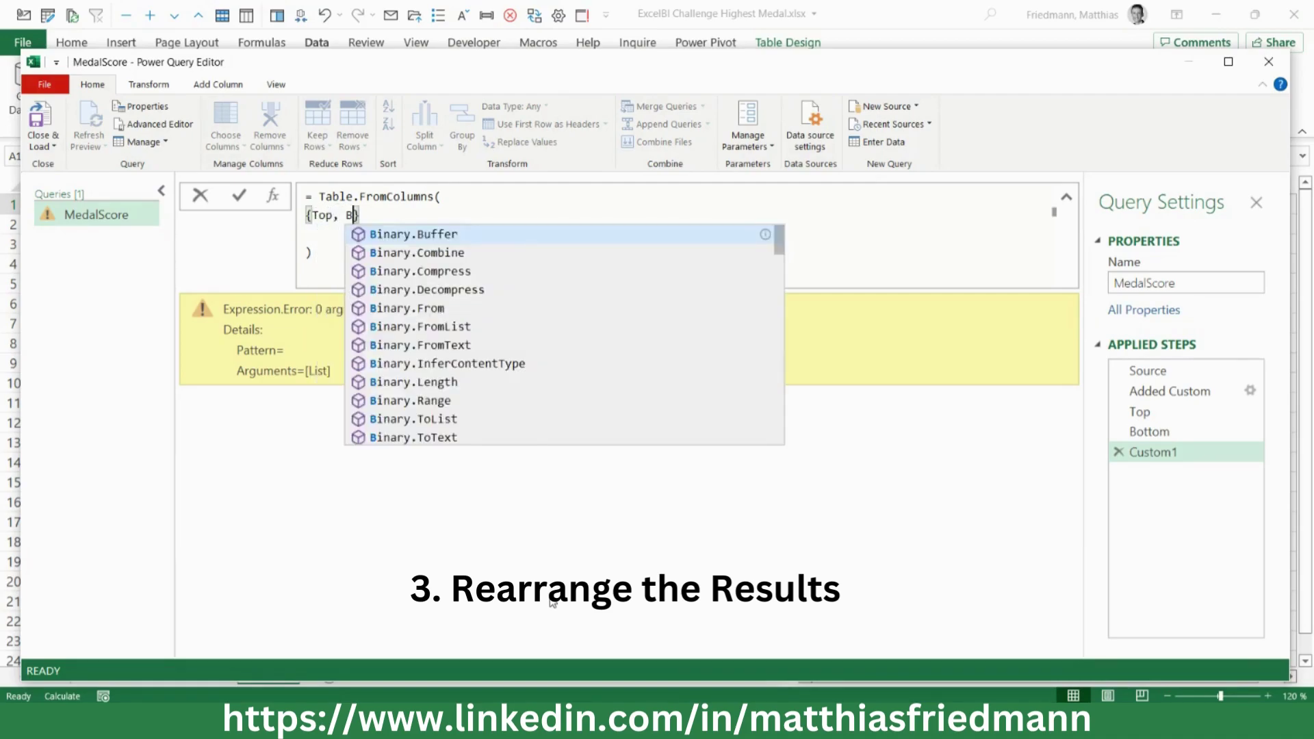
text(ottom)
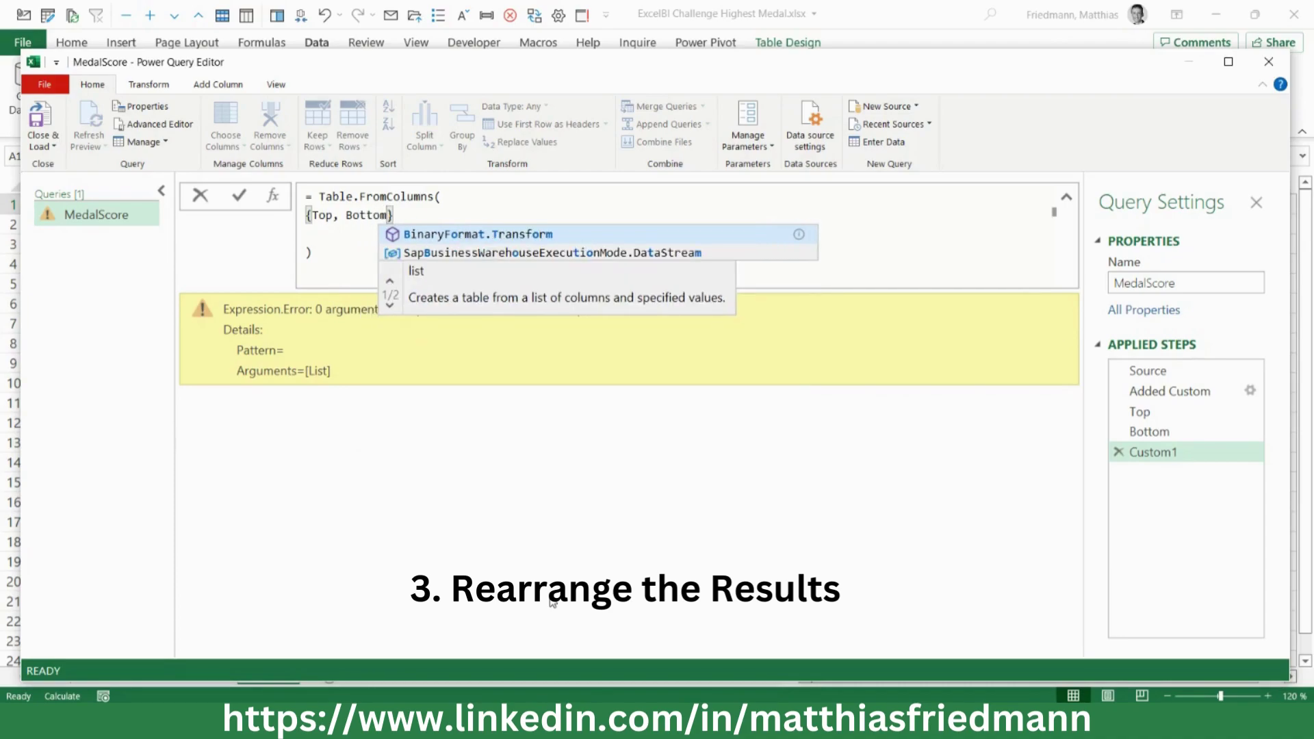
click(433, 215)
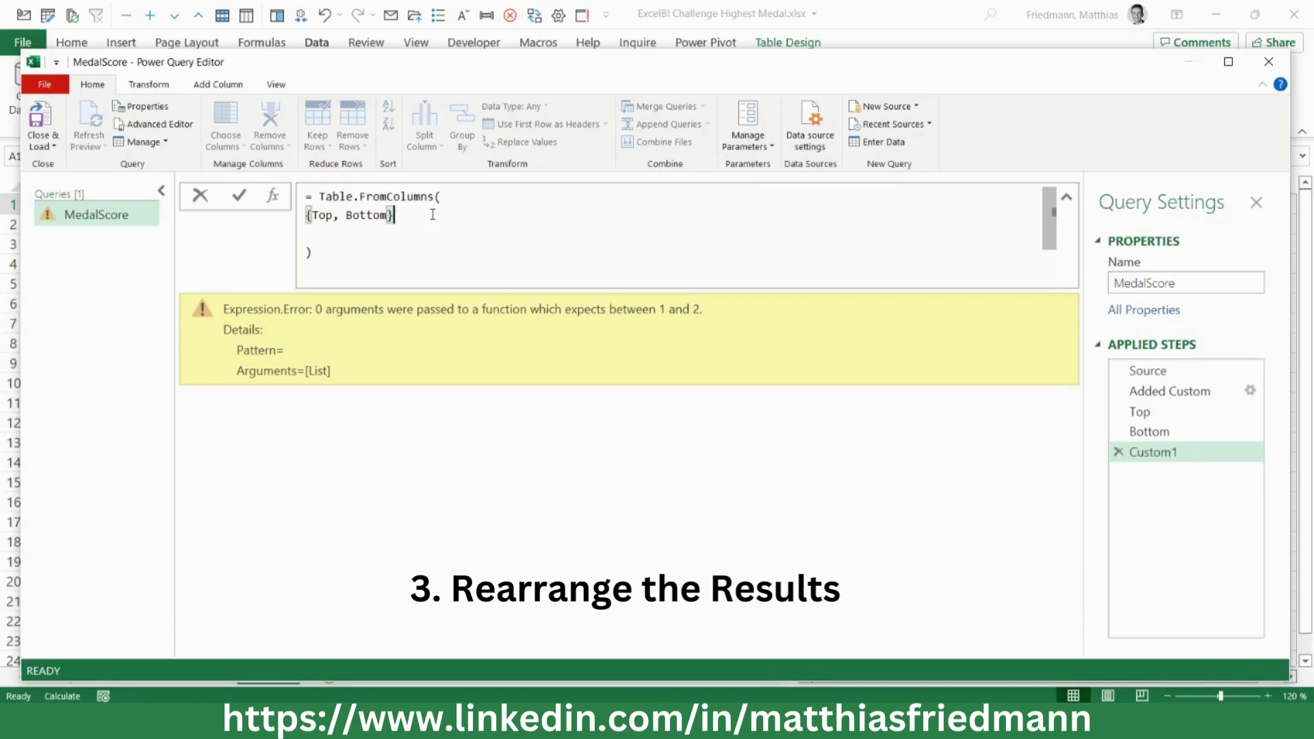
text(,)
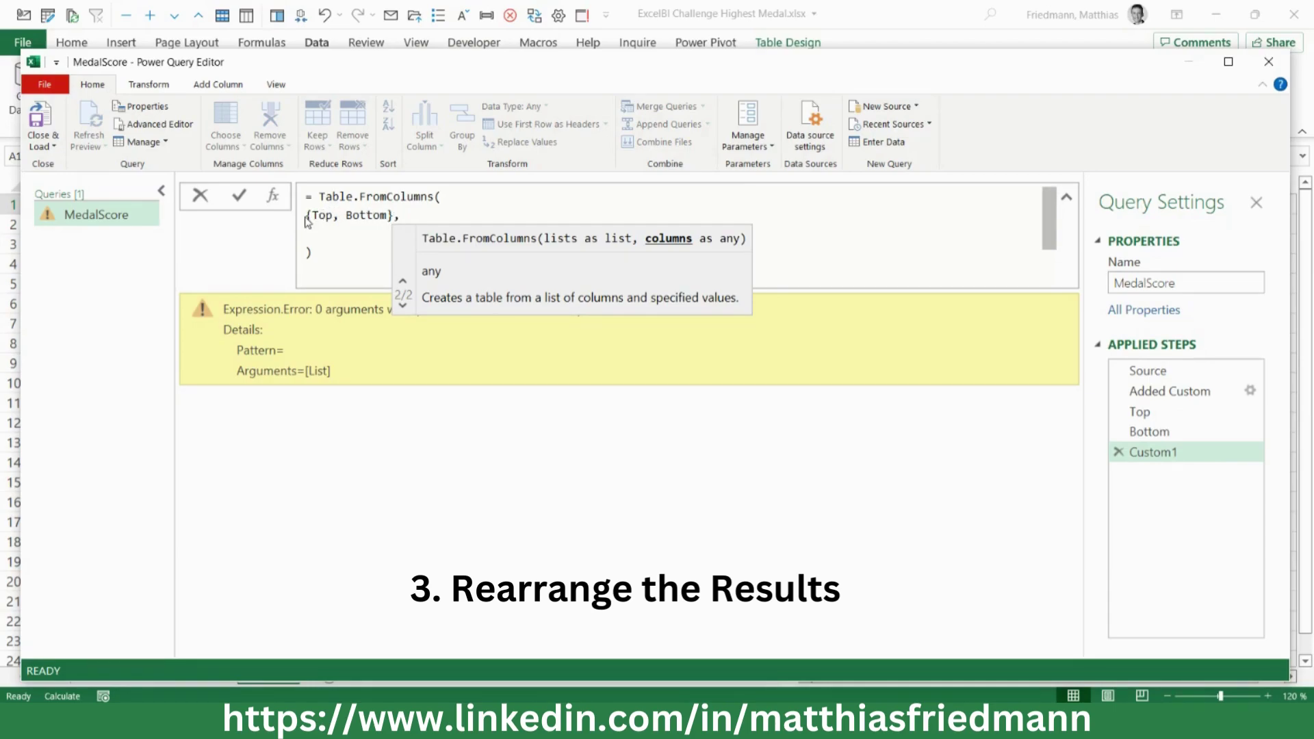
key(Escape)
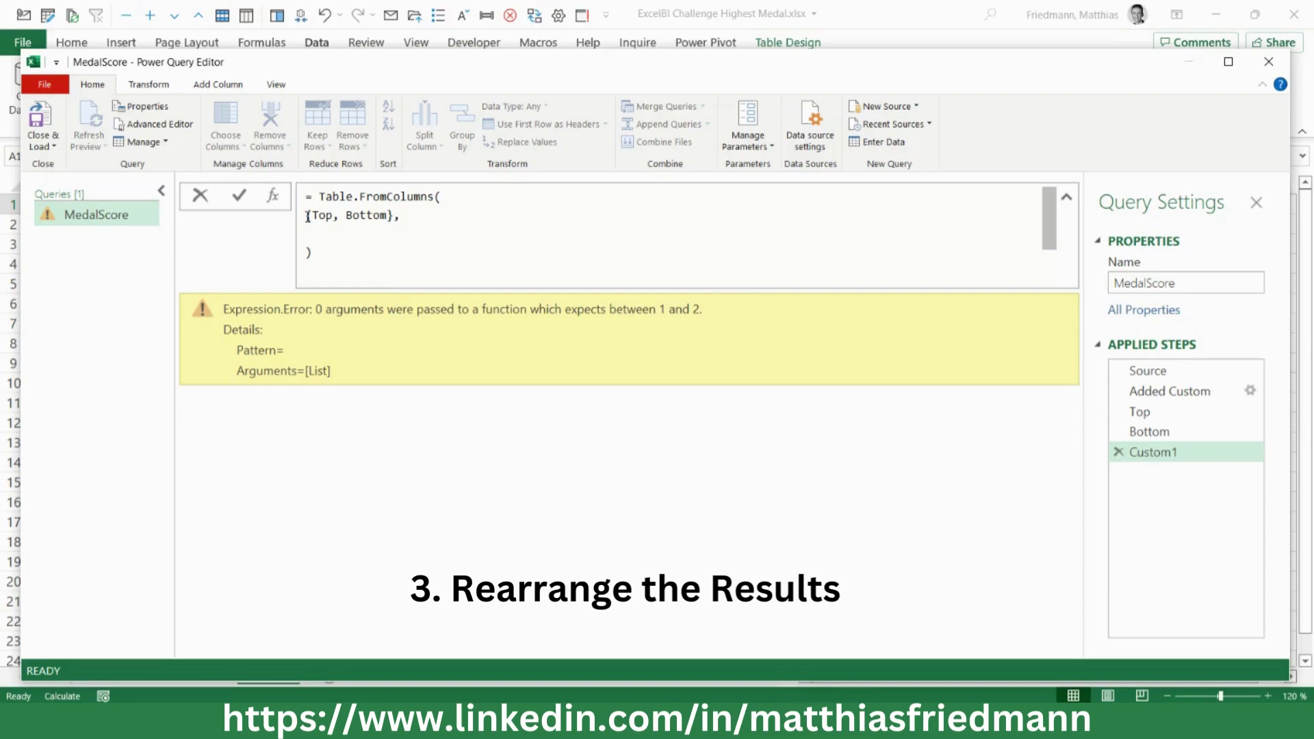
Add {"Top", "Bottom"} as the column-names argument on line three and commit the formula.
click(395, 215)
drag(393, 215, 307, 215)
key(ctrl+c)
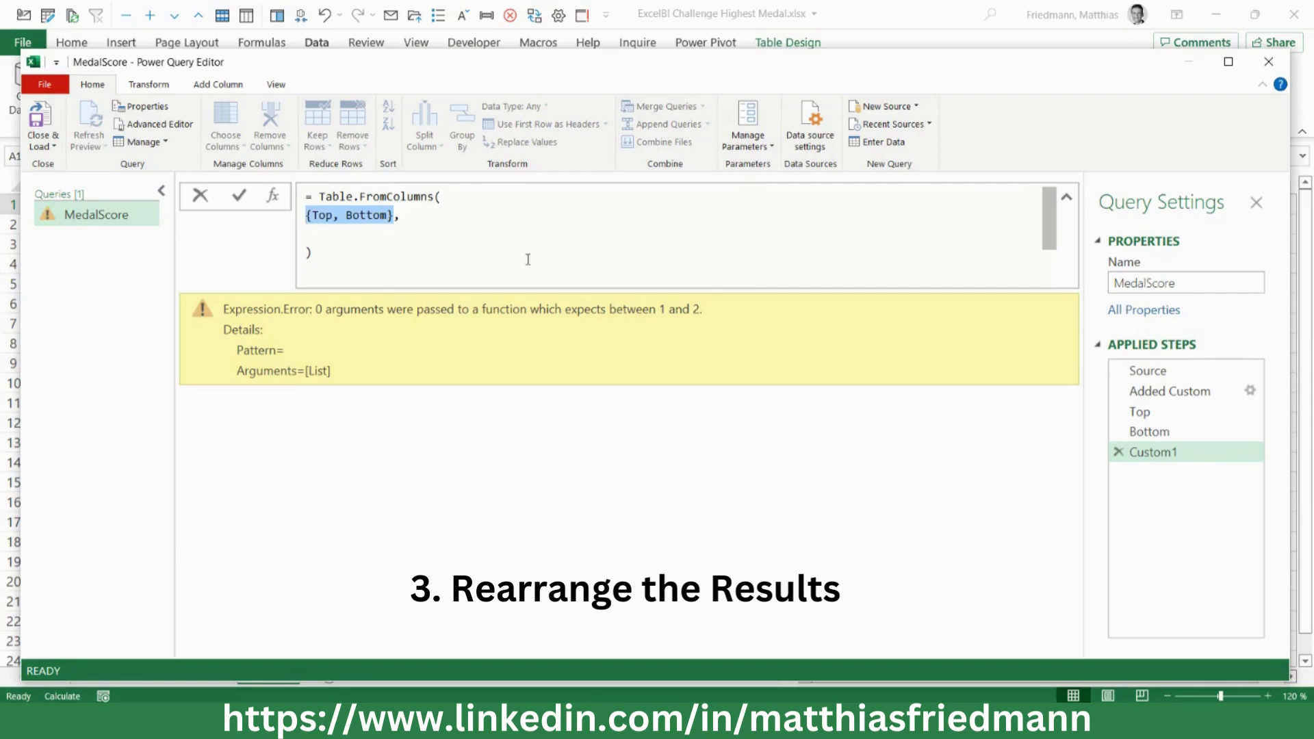
click(344, 238)
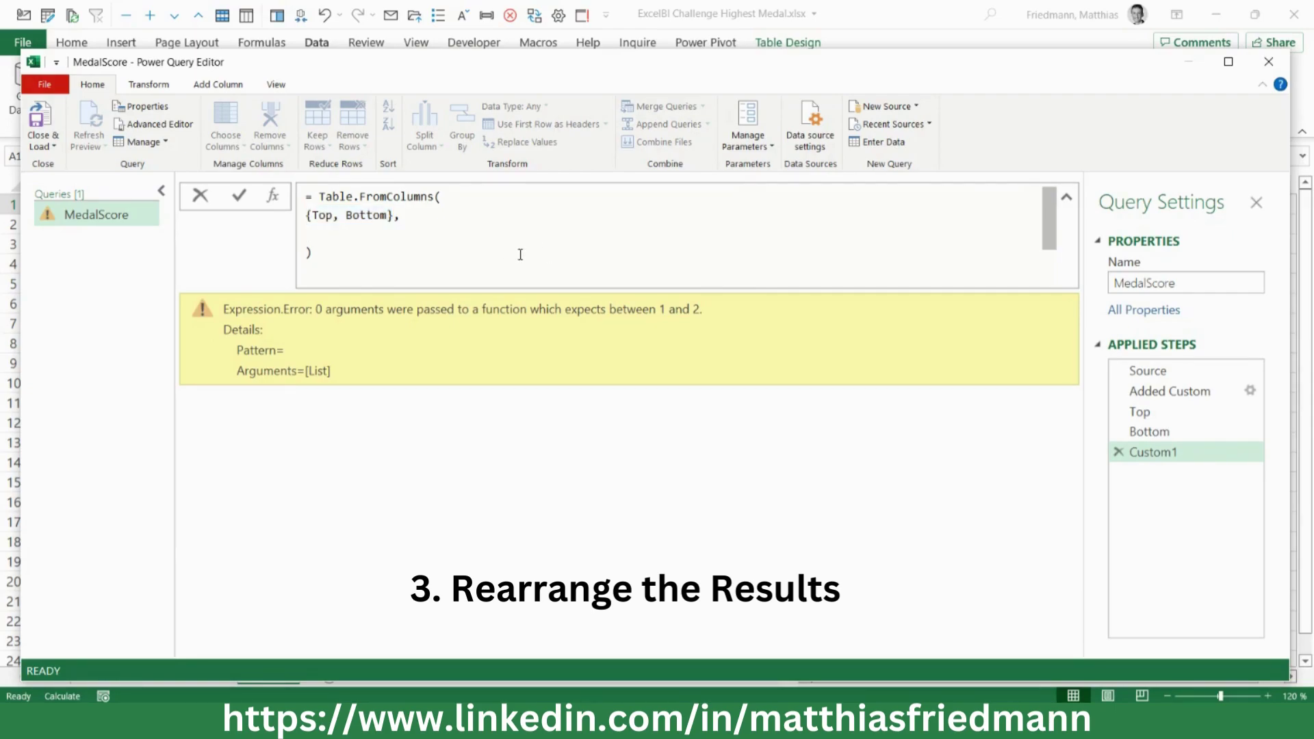
key(ctrl+v)
double_click(318, 234)
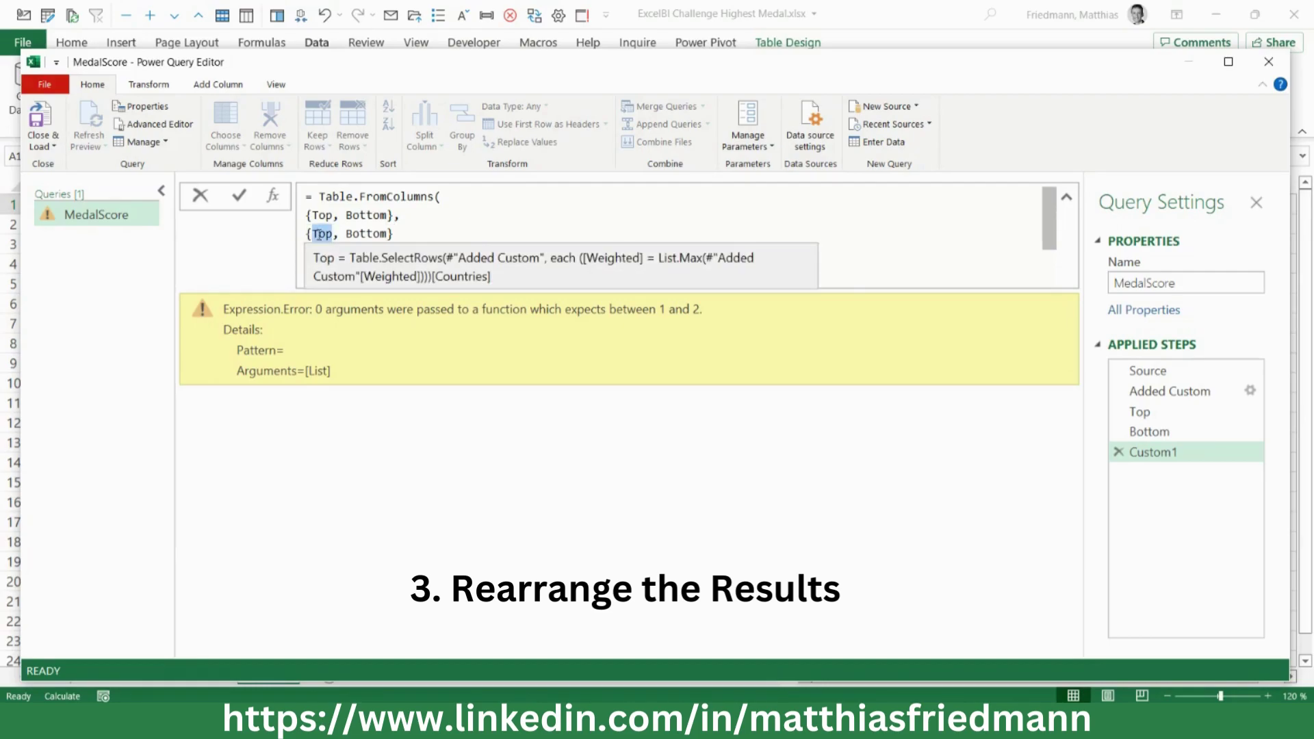
text(")
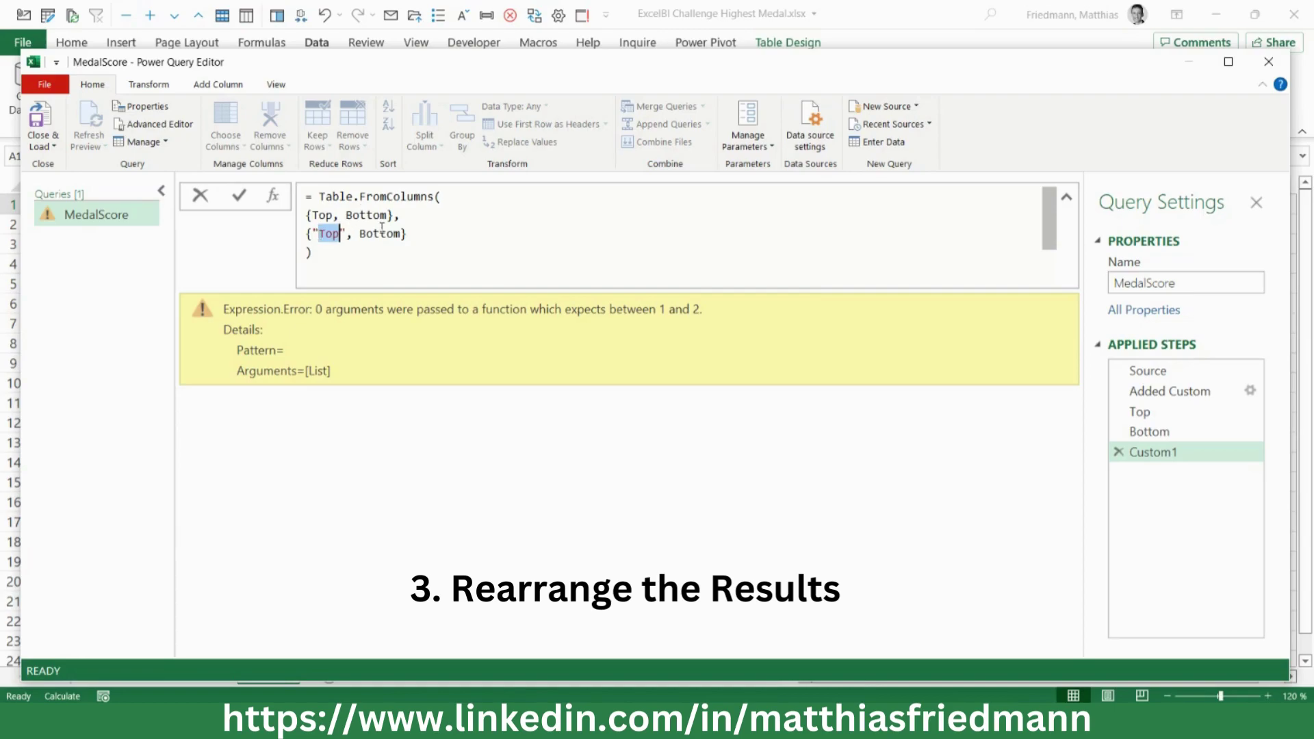
double_click(383, 232)
text(")
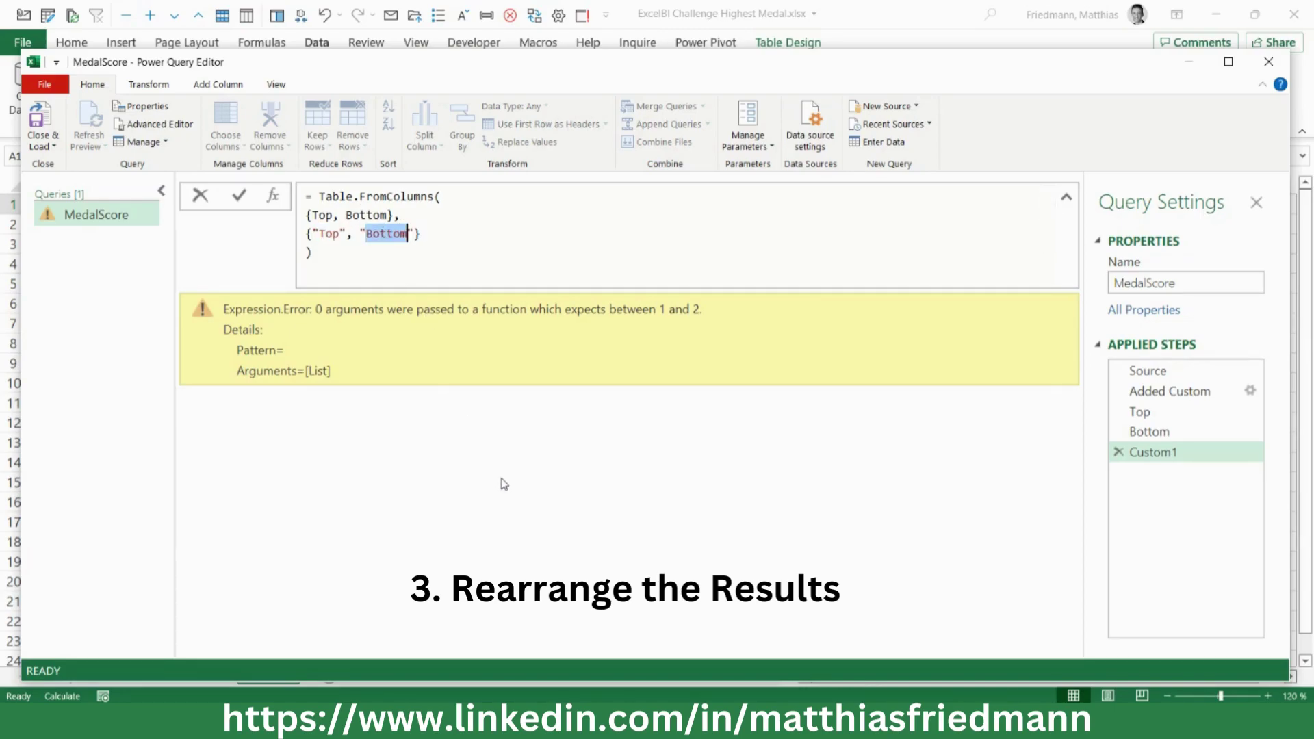
key(Return)
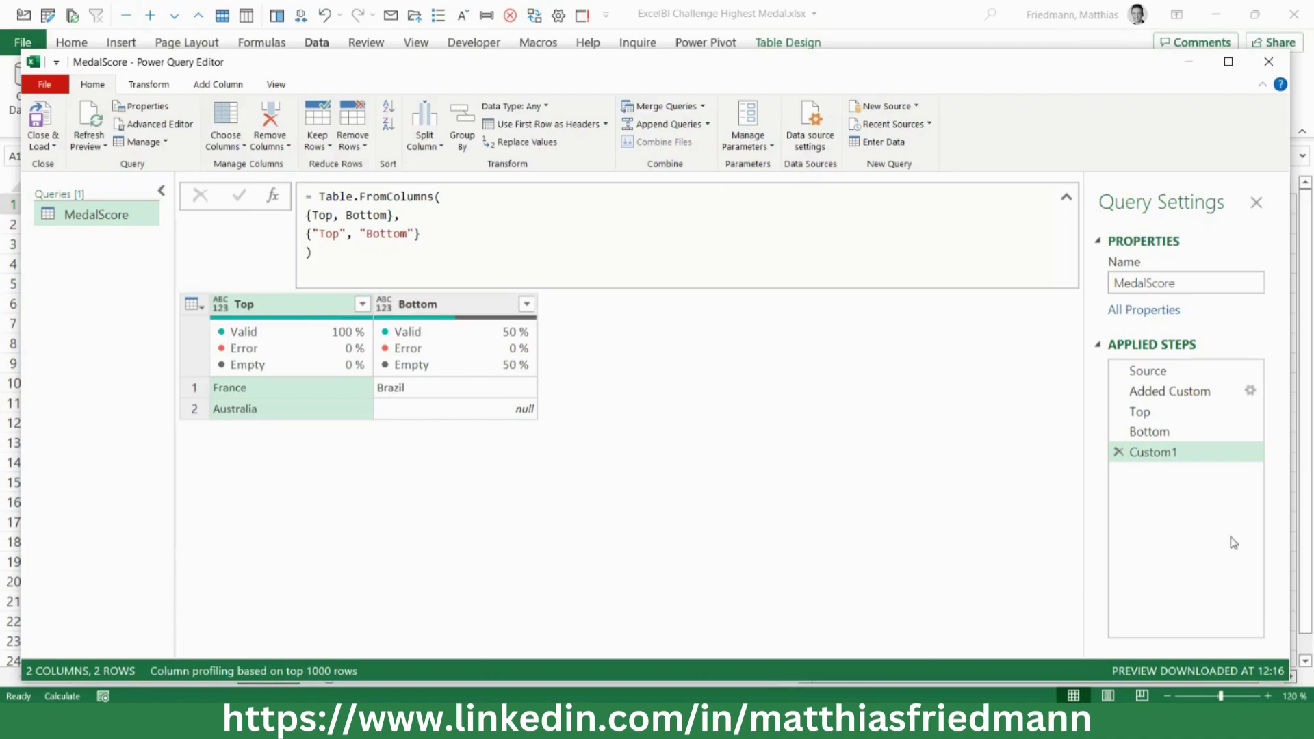
Rename the Custom1 applied step to FromColums.
double_click(1179, 458)
text(F)
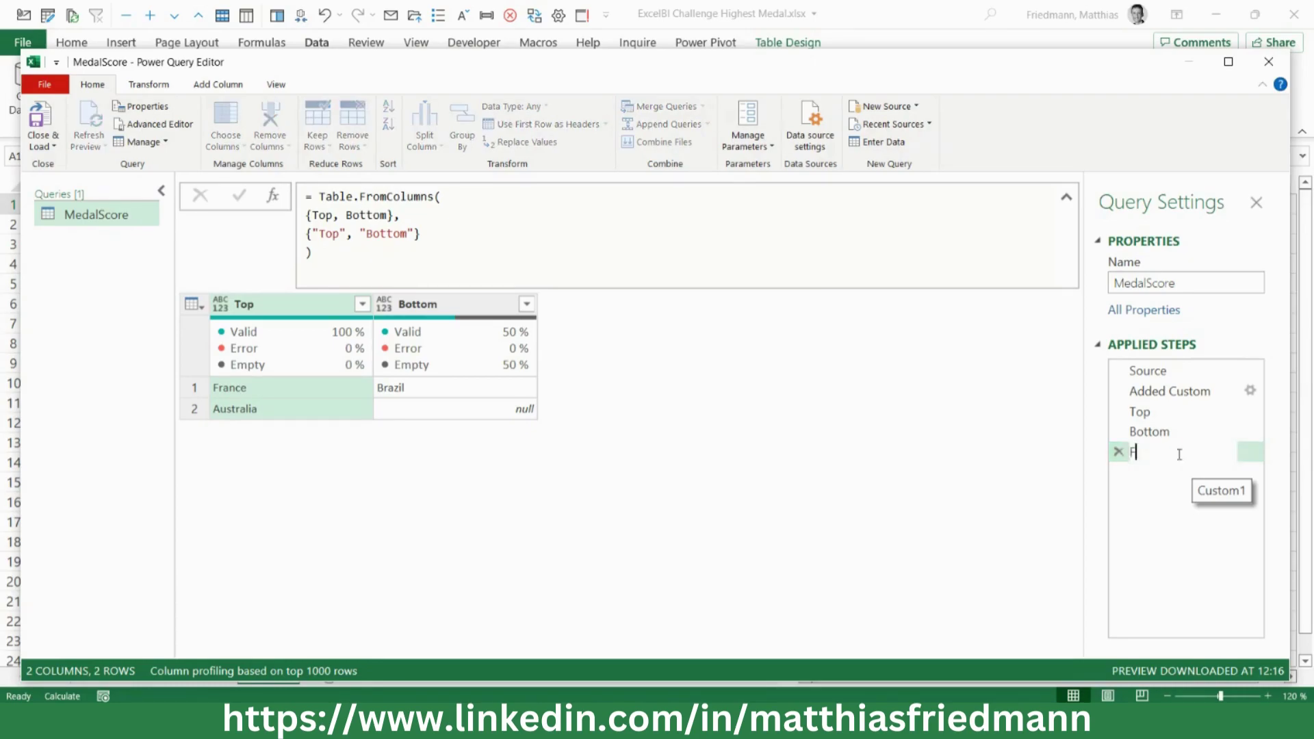
text(romCol)
text(umn)
key(BackSpace)
key(BackSpace)
text(ms)
key(Return)
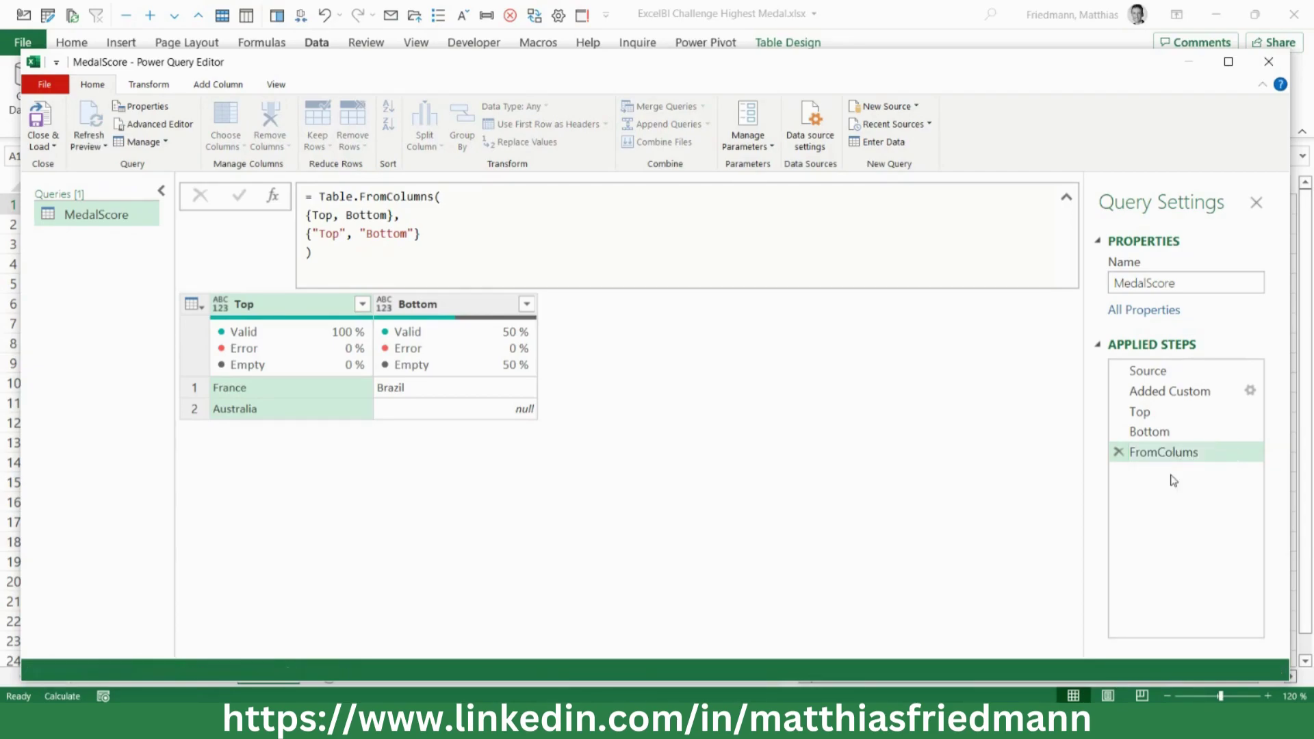